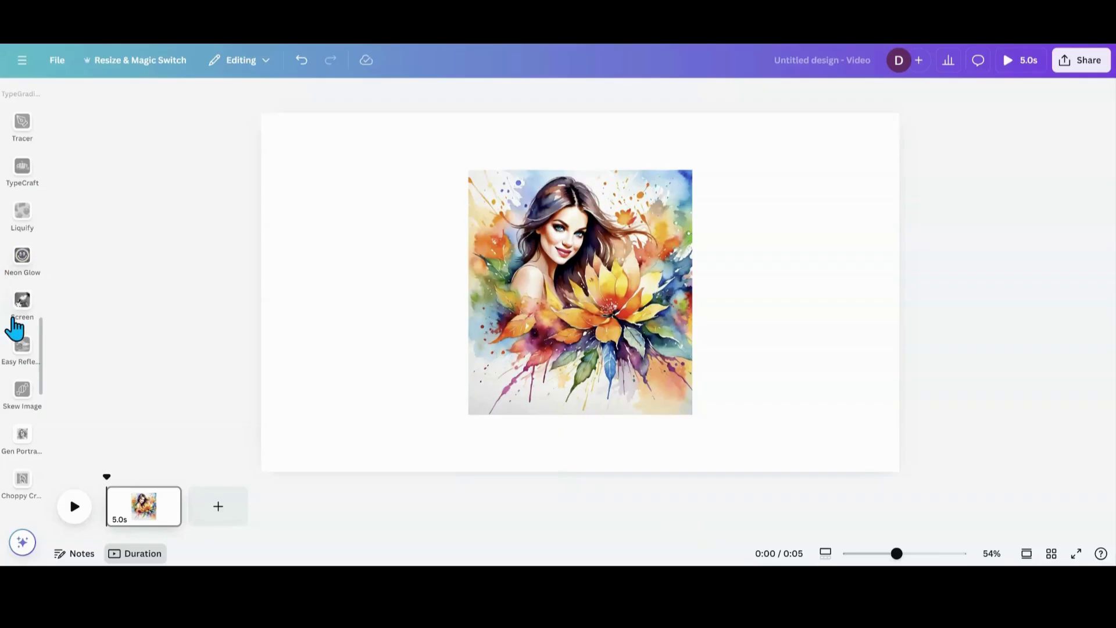
# Find the Choppy Crop app in the Apps panel and open it beside the watercolor portrait design
pyautogui.scroll(-5, 13, 323)
pyautogui.scroll(5, 14, 323)
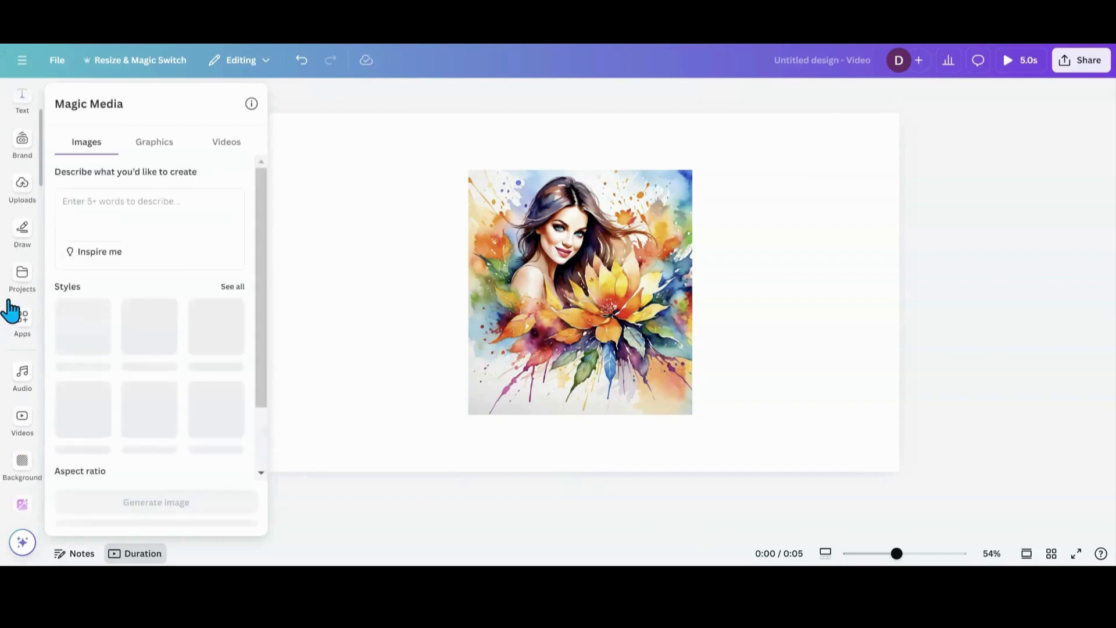
pyautogui.click(20, 329)
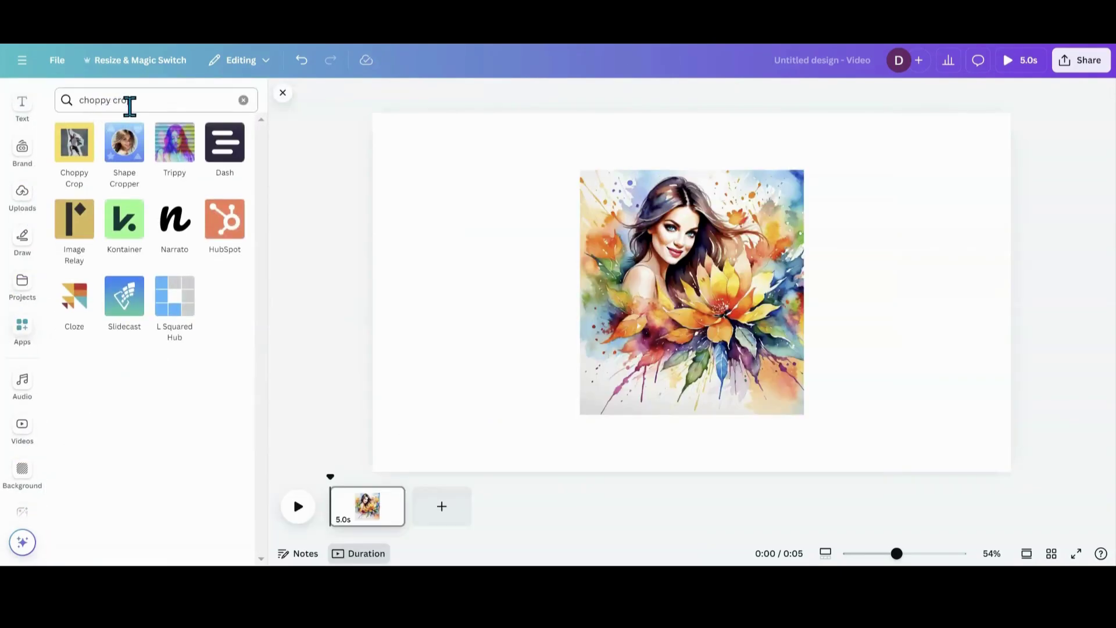
pyautogui.click(75, 152)
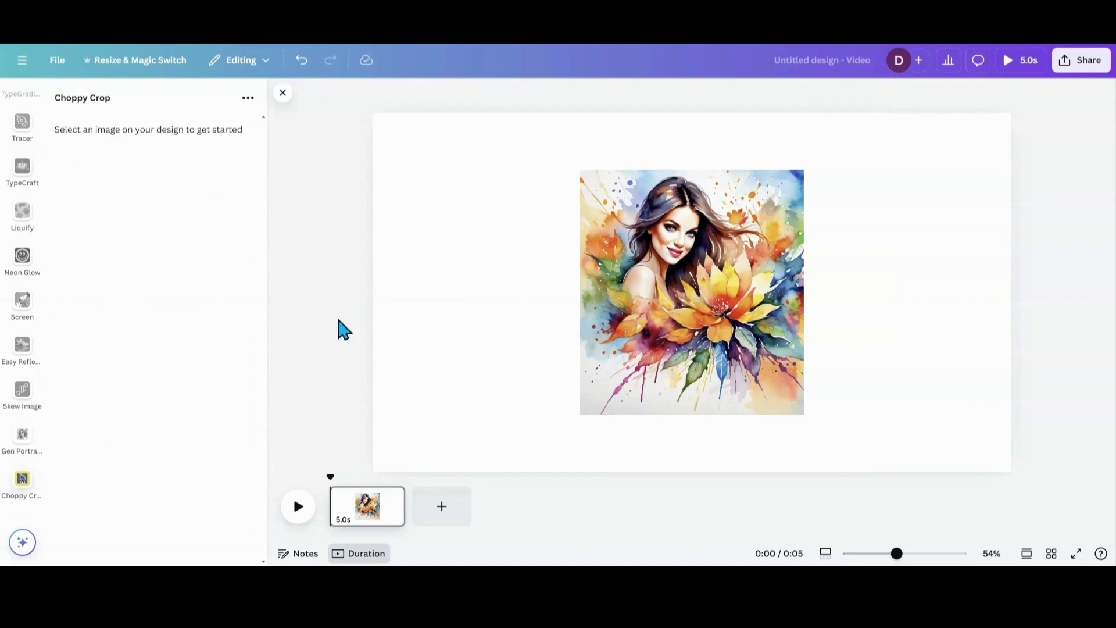
# Load the watercolor portrait into Choppy Crop and place the first crop point above the hair
pyautogui.click(670, 326)
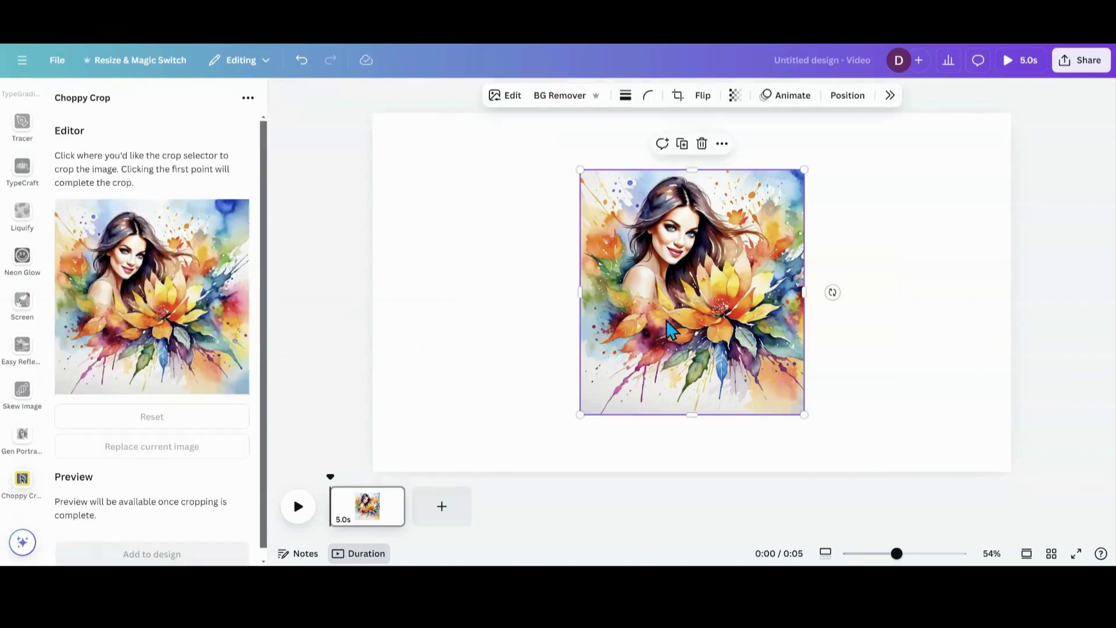
pyautogui.moveTo(651, 287)
pyautogui.mouseDown()
pyautogui.moveTo(625, 283)
pyautogui.moveTo(682, 267)
pyautogui.moveTo(635, 297)
pyautogui.moveTo(639, 288)
pyautogui.mouseUp()
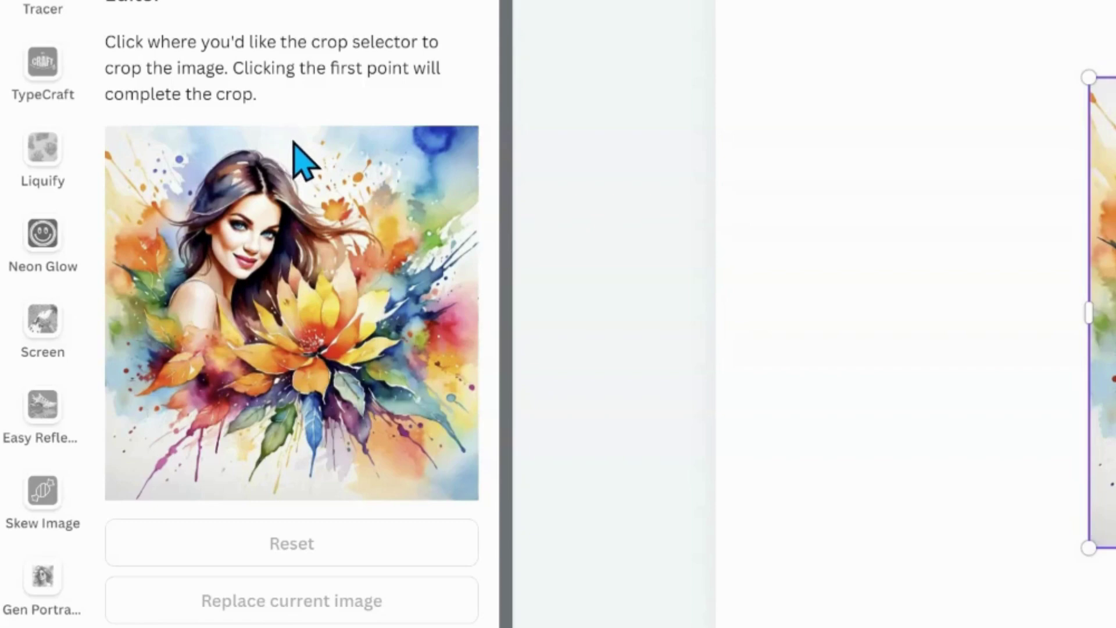
pyautogui.click(293, 140)
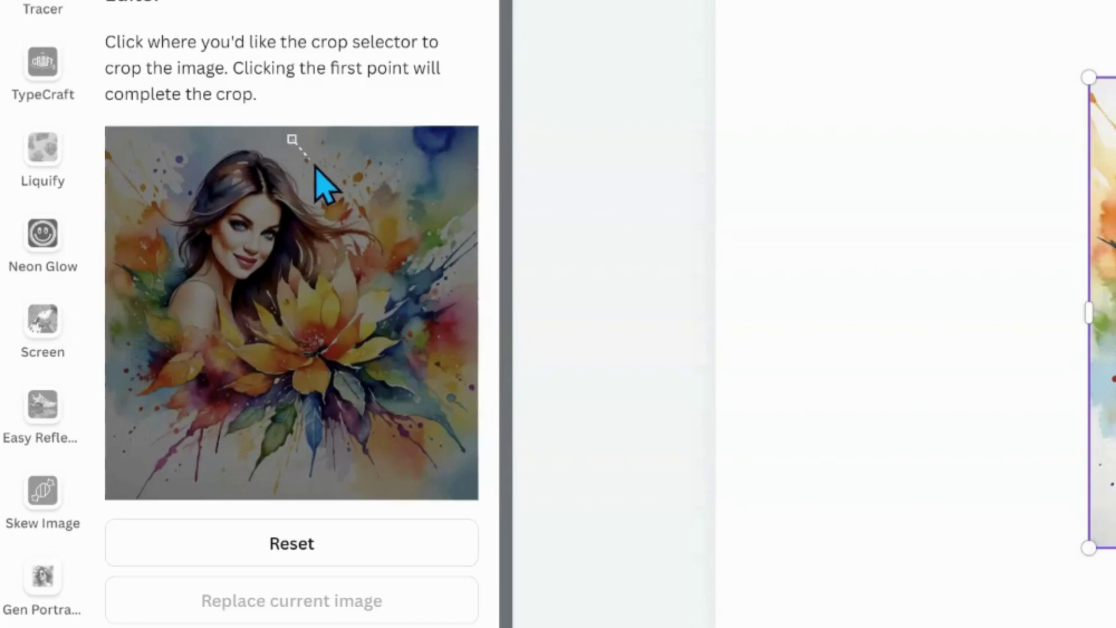
# Trace jagged points around the flower, shoulder and hair, closing the outline at the starting point
pyautogui.click(346, 189)
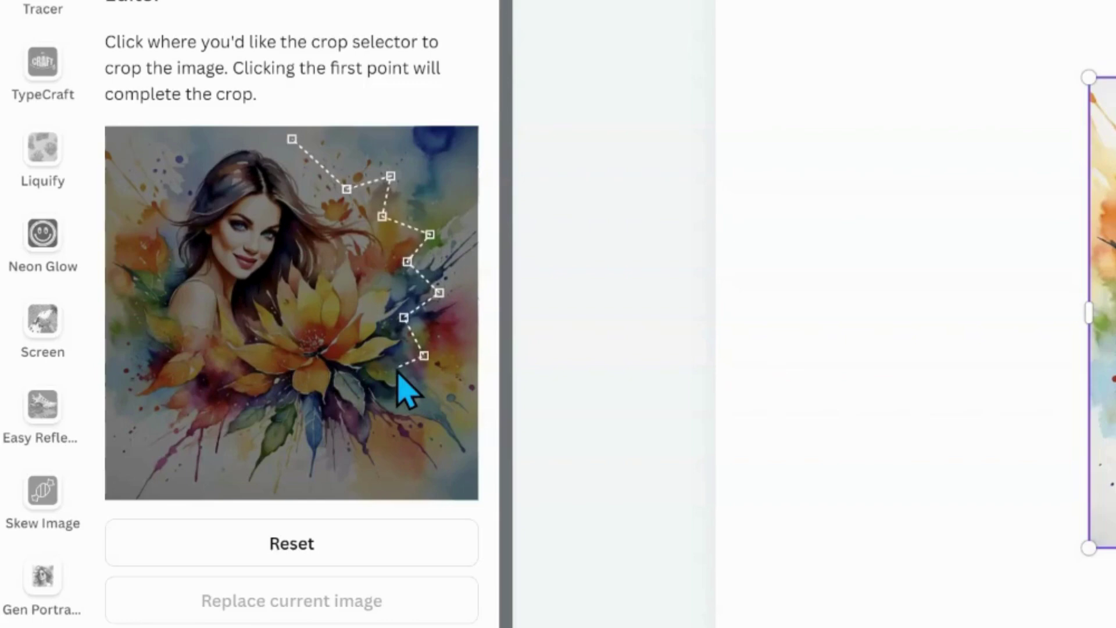
pyautogui.click(377, 405)
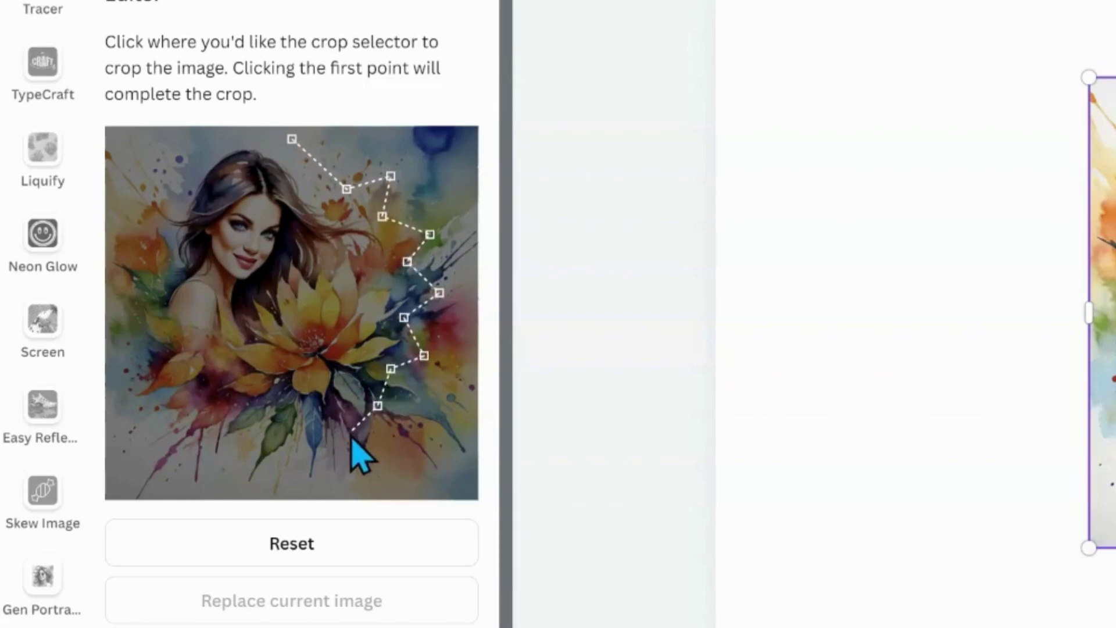
pyautogui.click(325, 408)
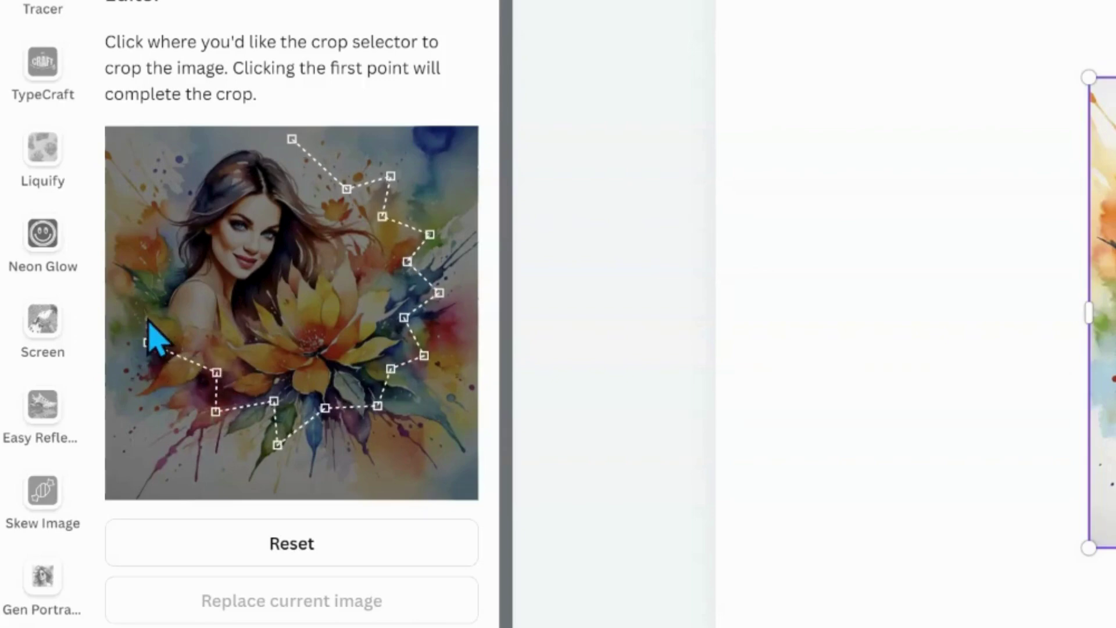
pyautogui.click(157, 287)
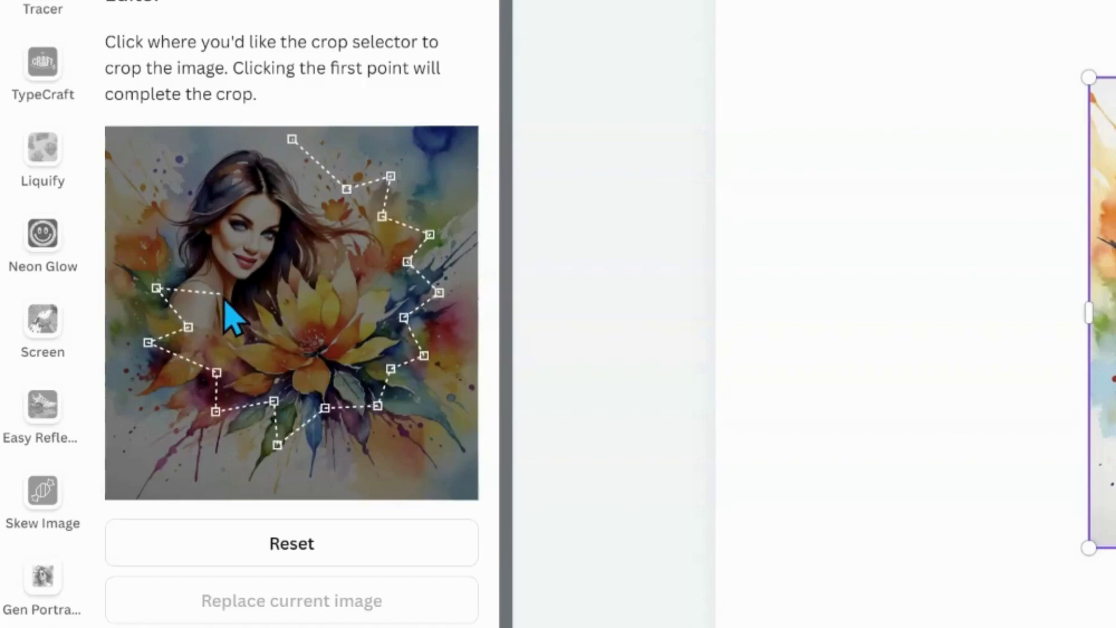
pyautogui.click(221, 293)
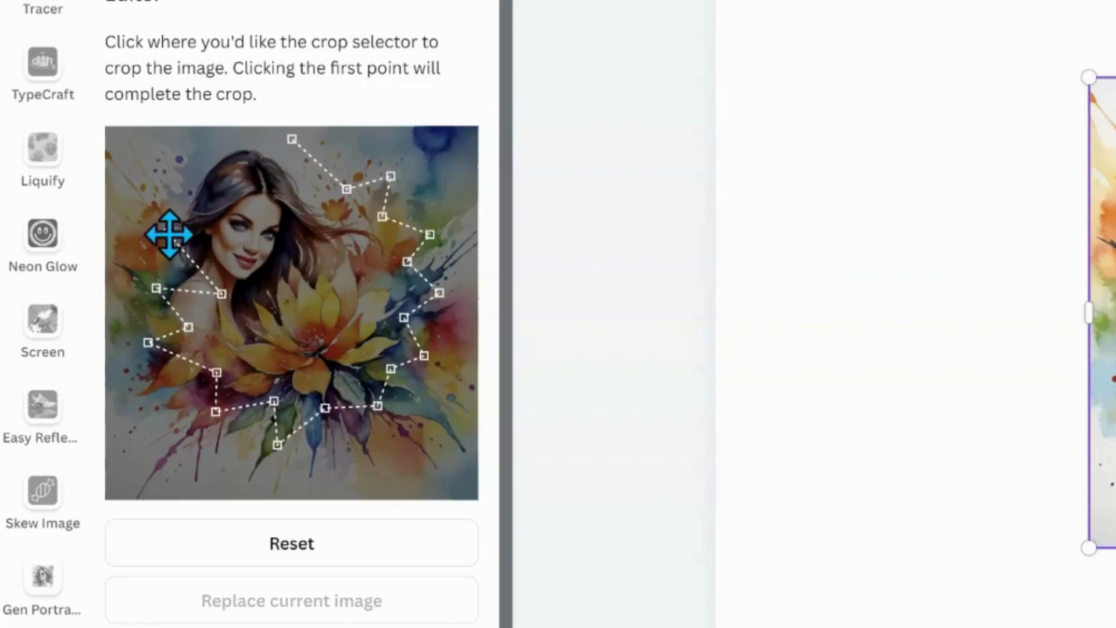
pyautogui.click(168, 233)
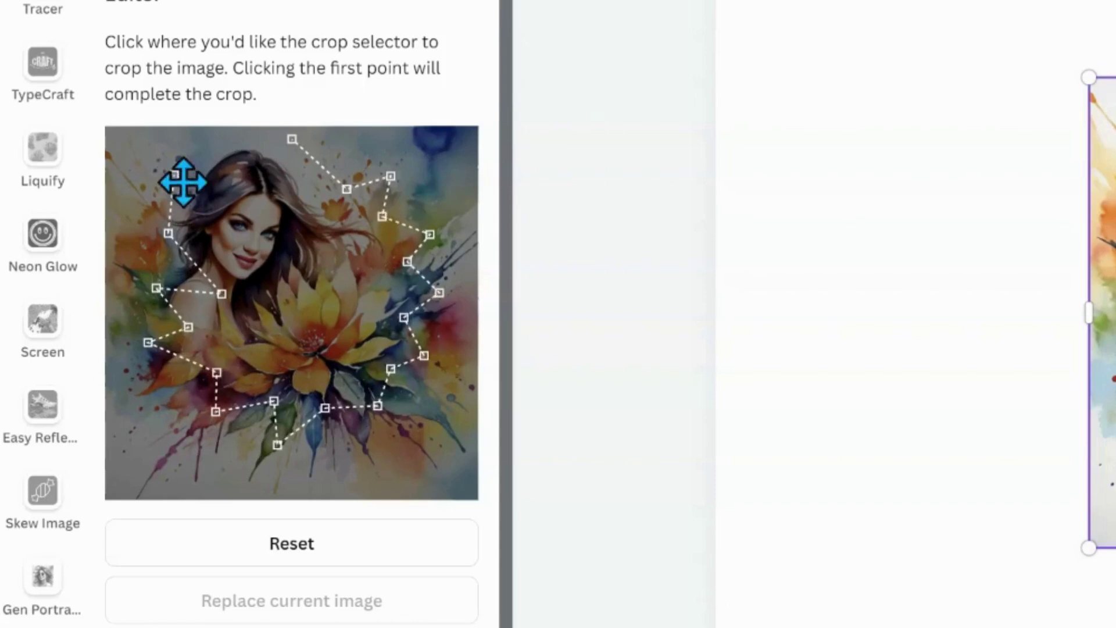
pyautogui.click(217, 192)
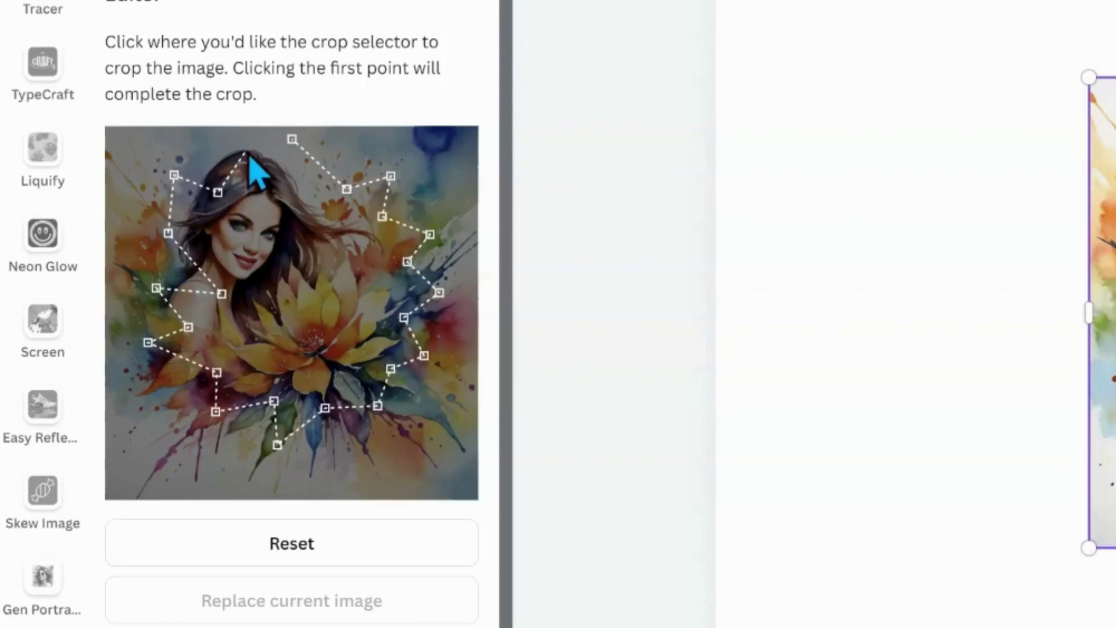
pyautogui.click(246, 148)
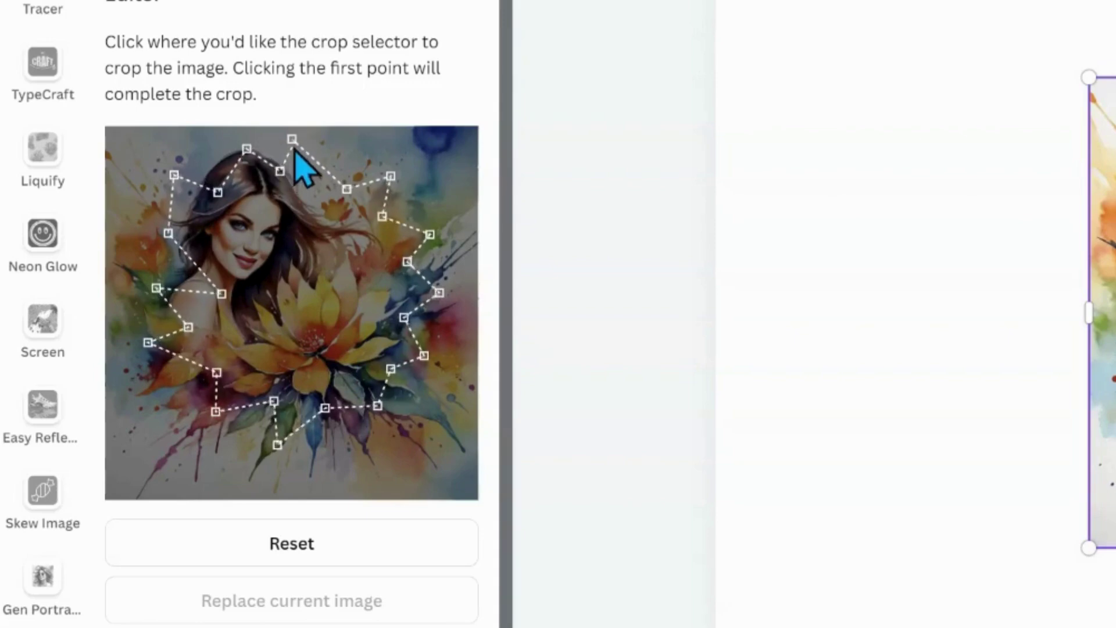
pyautogui.click(291, 141)
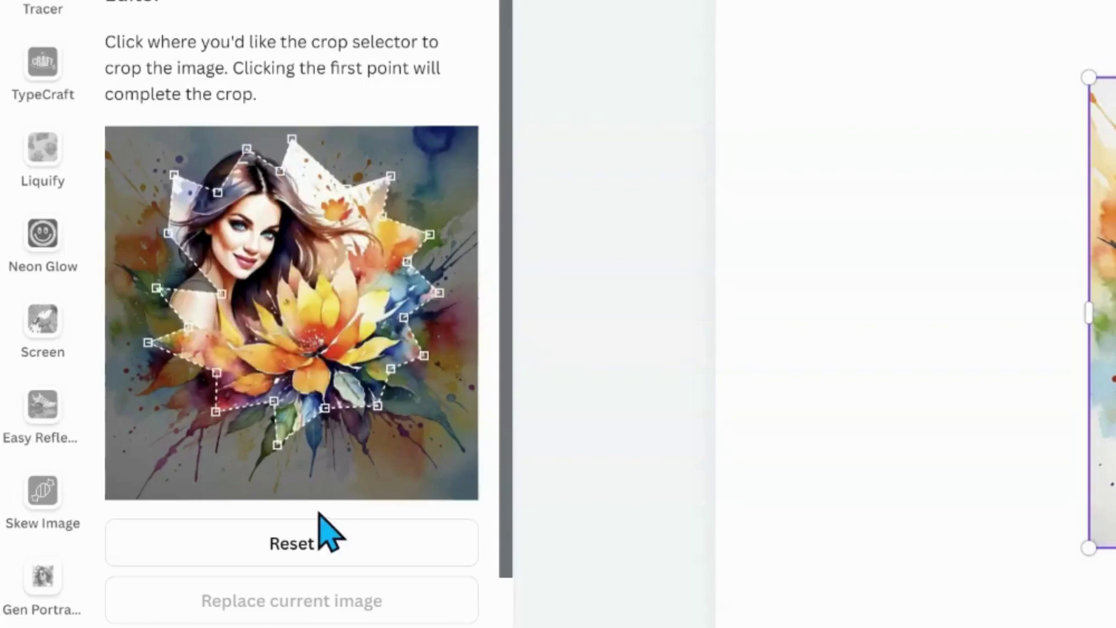
# Add the star cut-out to the design and drag it left of the original portrait
pyautogui.scroll(-5, 320, 531)
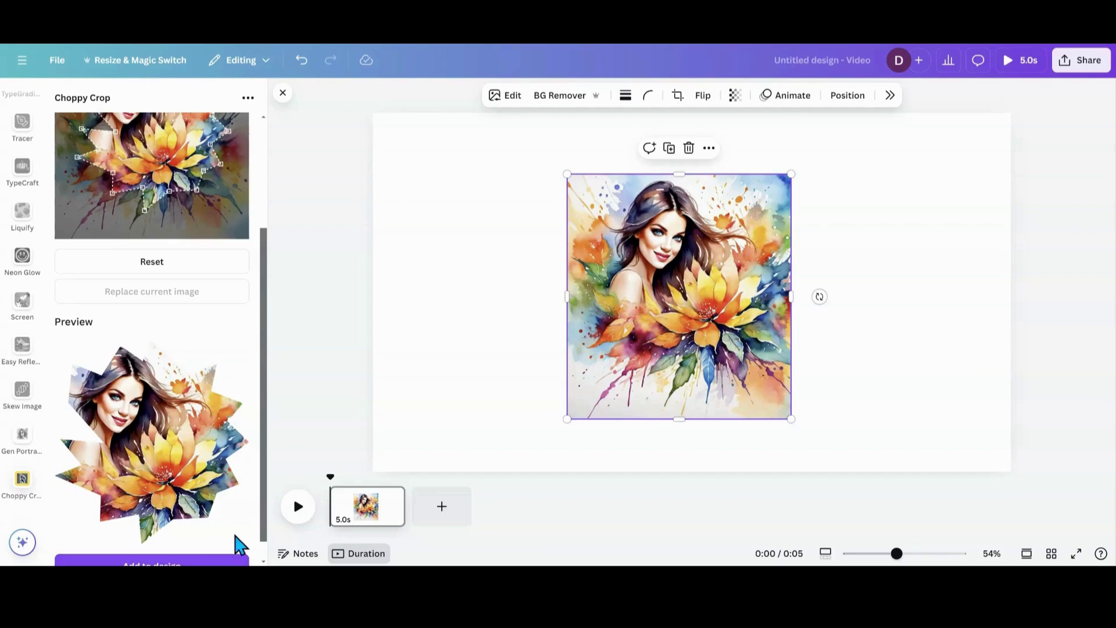
pyautogui.click(237, 549)
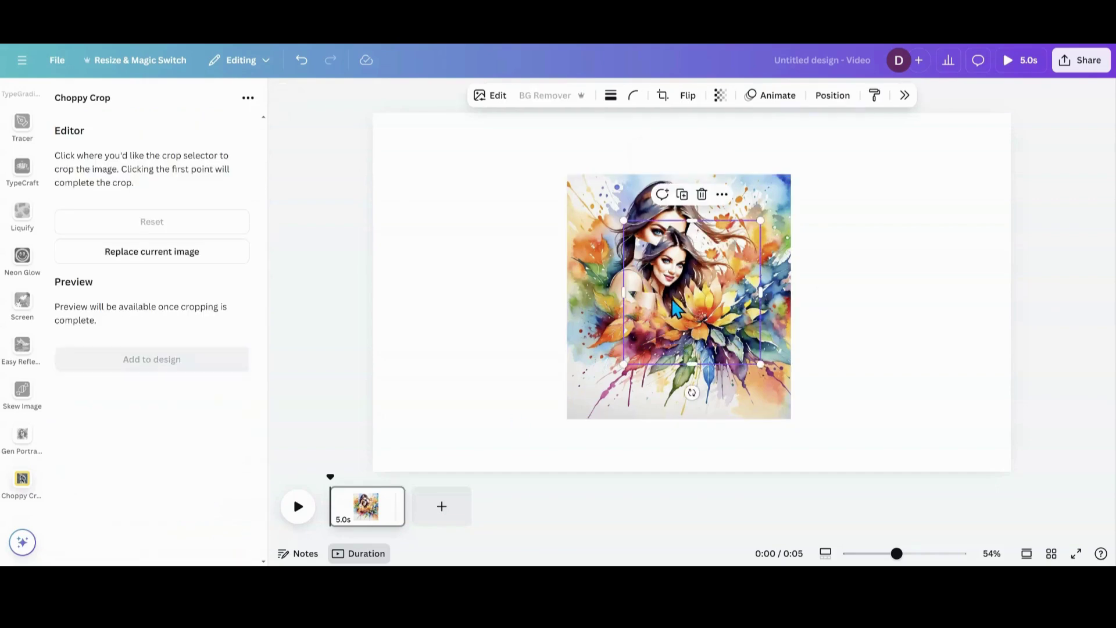
pyautogui.moveTo(674, 308); pyautogui.dragTo(475, 279)
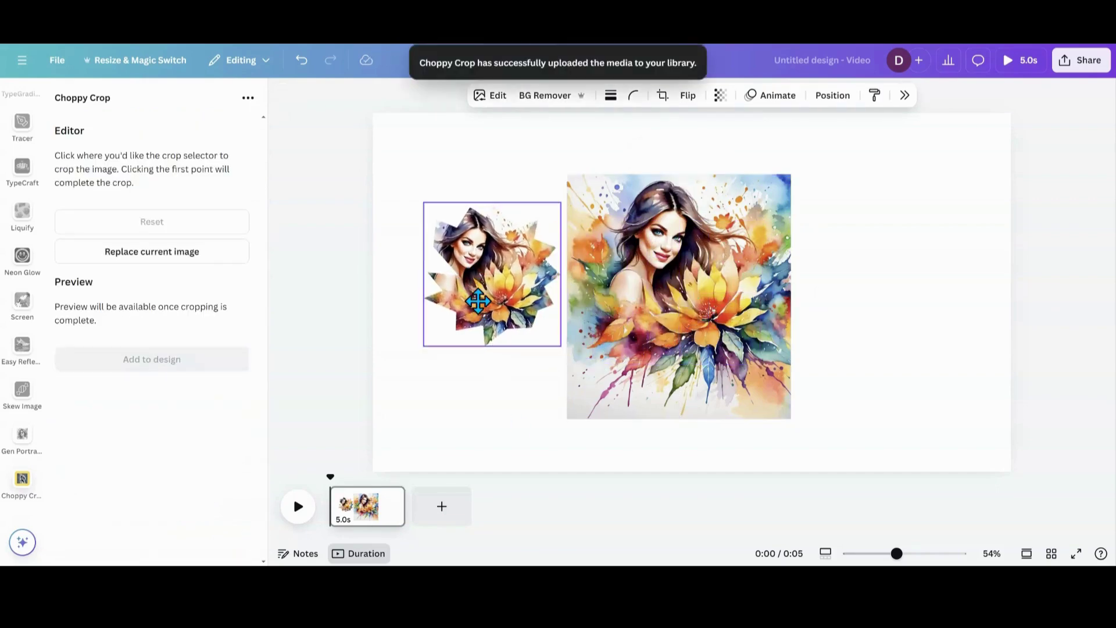
pyautogui.click(904, 96)
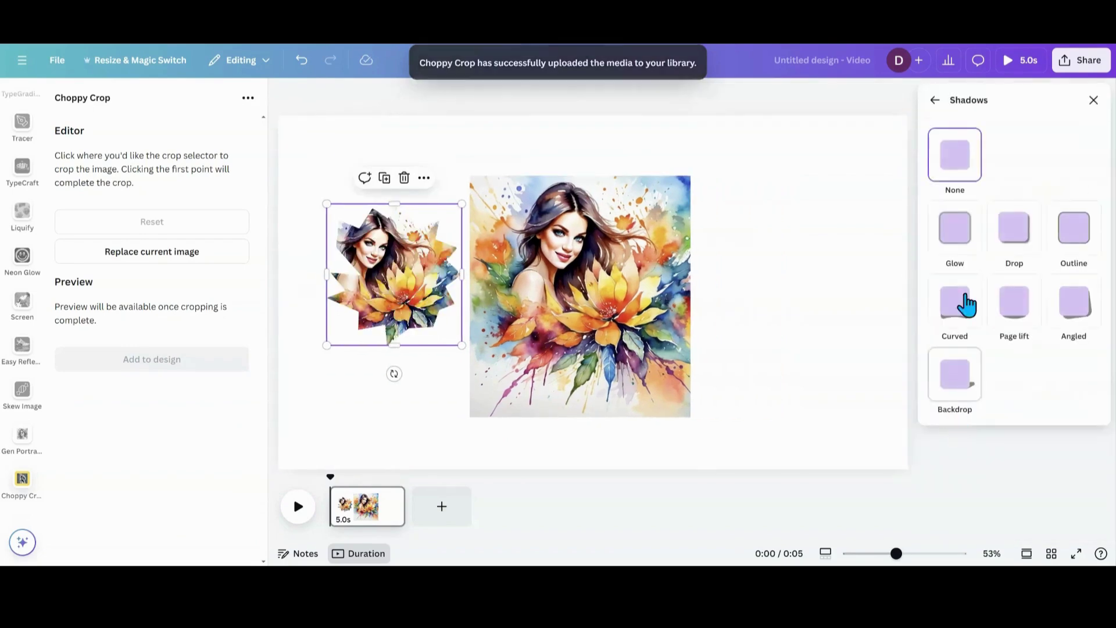
# Apply a Drop shadow (blur 20, angle 62, distance 50) to the star cut-out and reposition it
pyautogui.click(1008, 233)
pyautogui.moveTo(389, 322); pyautogui.dragTo(384, 336)
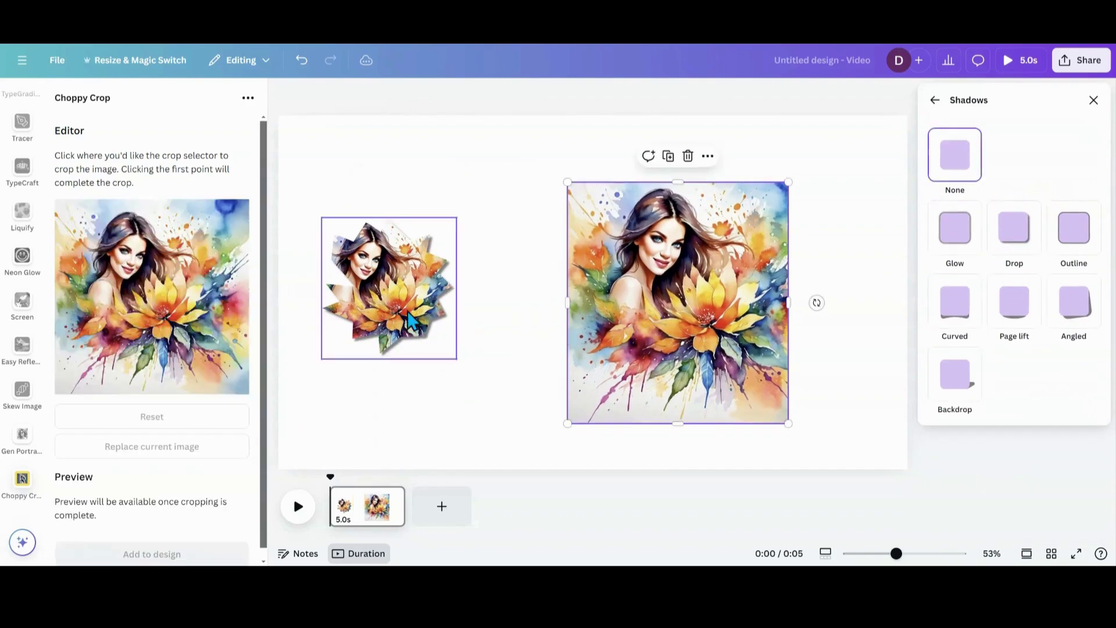
pyautogui.moveTo(409, 320); pyautogui.dragTo(438, 317)
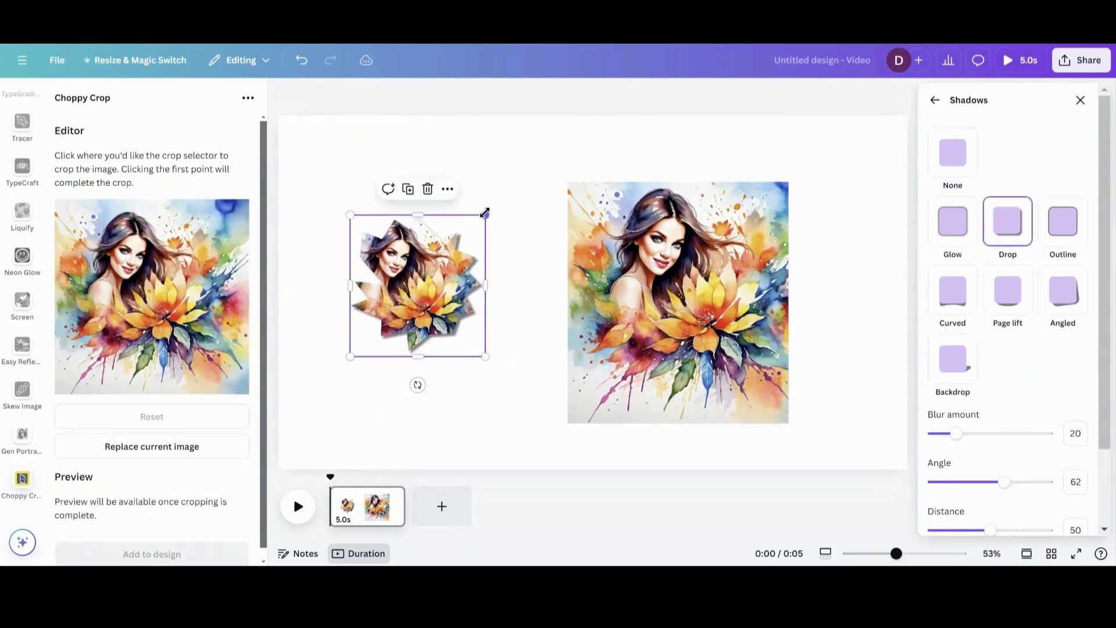
# Enlarge the star cut-out from opposite corners and shift it slightly left
pyautogui.moveTo(484, 213); pyautogui.dragTo(538, 160)
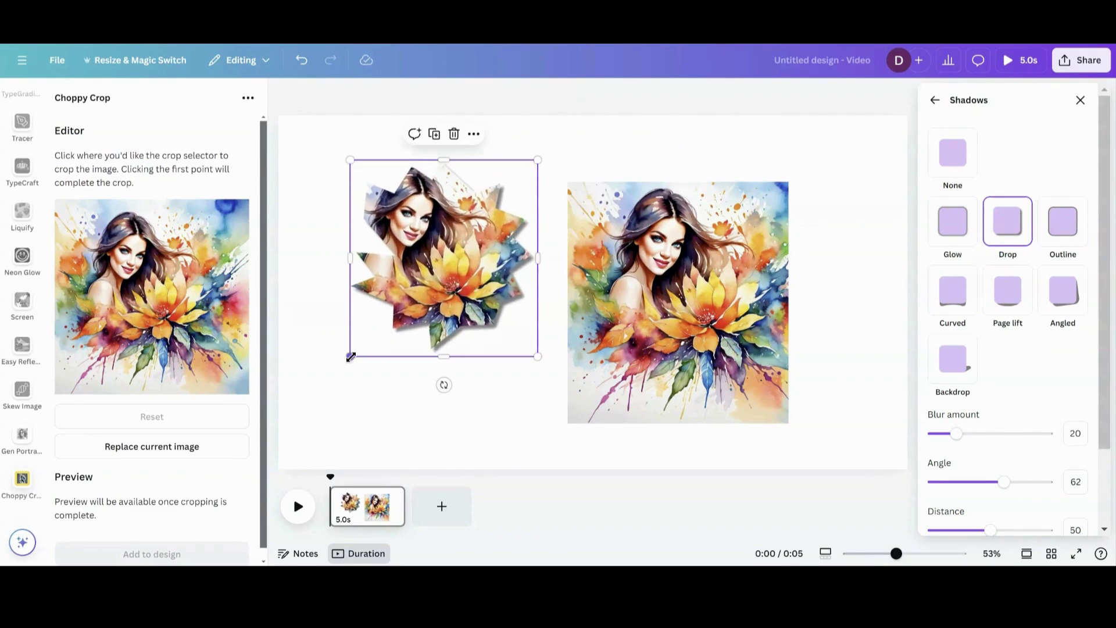
pyautogui.moveTo(350, 356); pyautogui.dragTo(320, 381)
pyautogui.moveTo(349, 280); pyautogui.dragTo(340, 285)
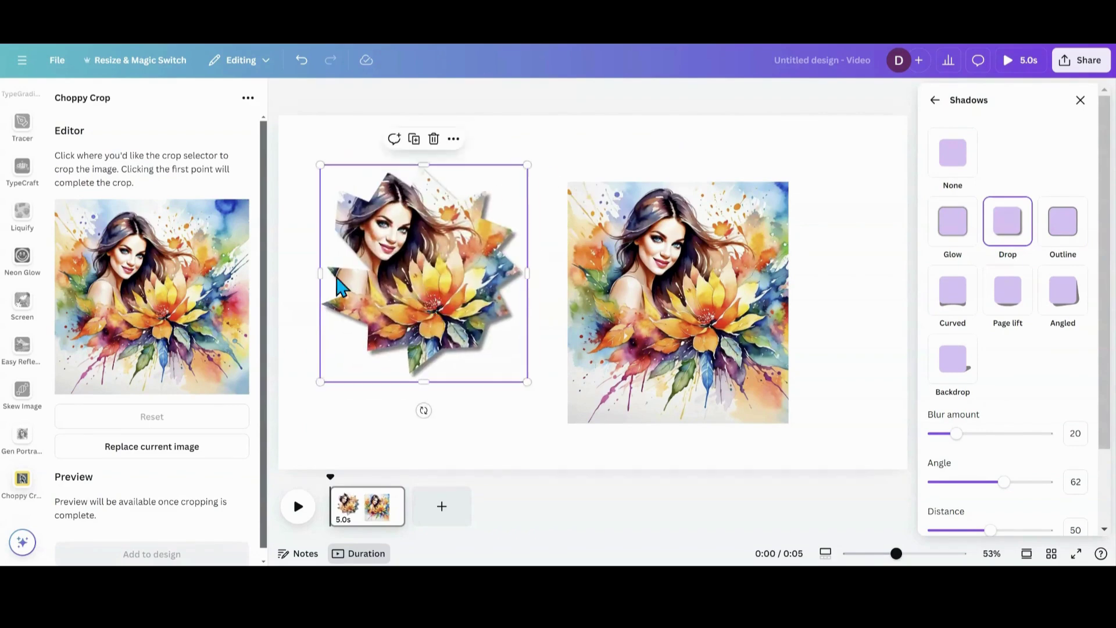
pyautogui.click(630, 284)
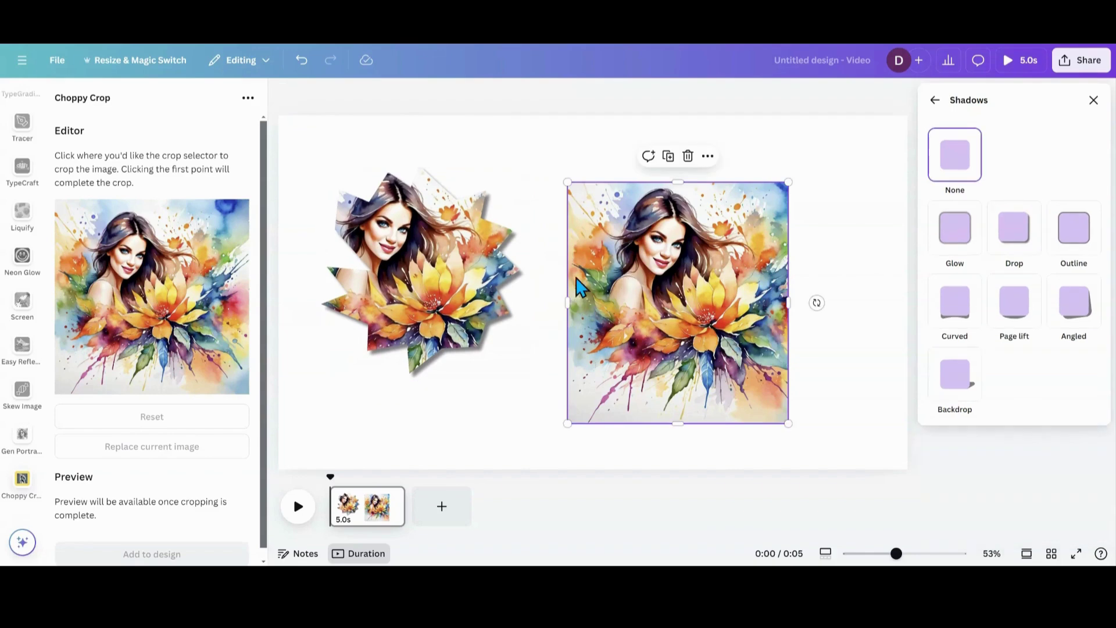
# Crop the portrait's lower-left triangle along the top-left to bottom-right diagonal and add it to the design
pyautogui.click(57, 201)
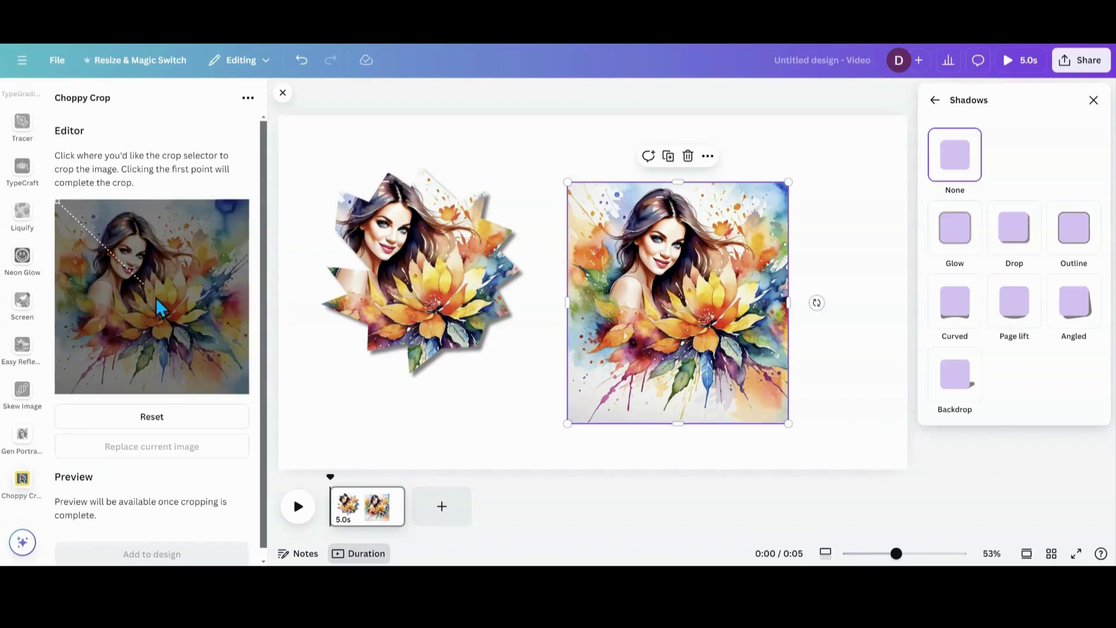
pyautogui.click(246, 394)
pyautogui.click(56, 202)
pyautogui.scroll(-3, 77, 355)
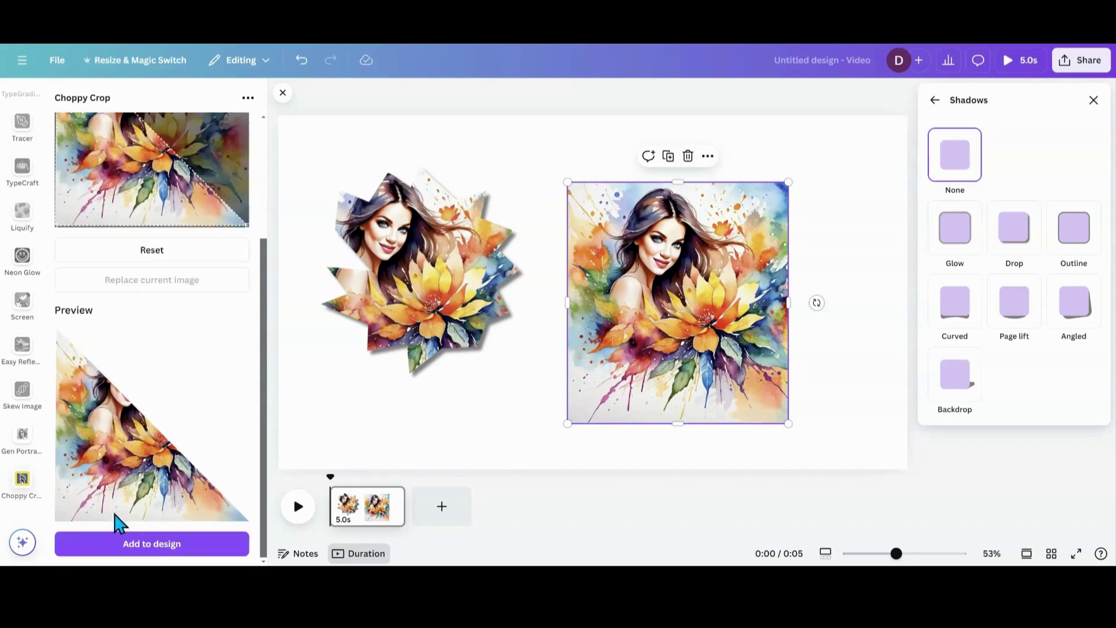
pyautogui.click(124, 546)
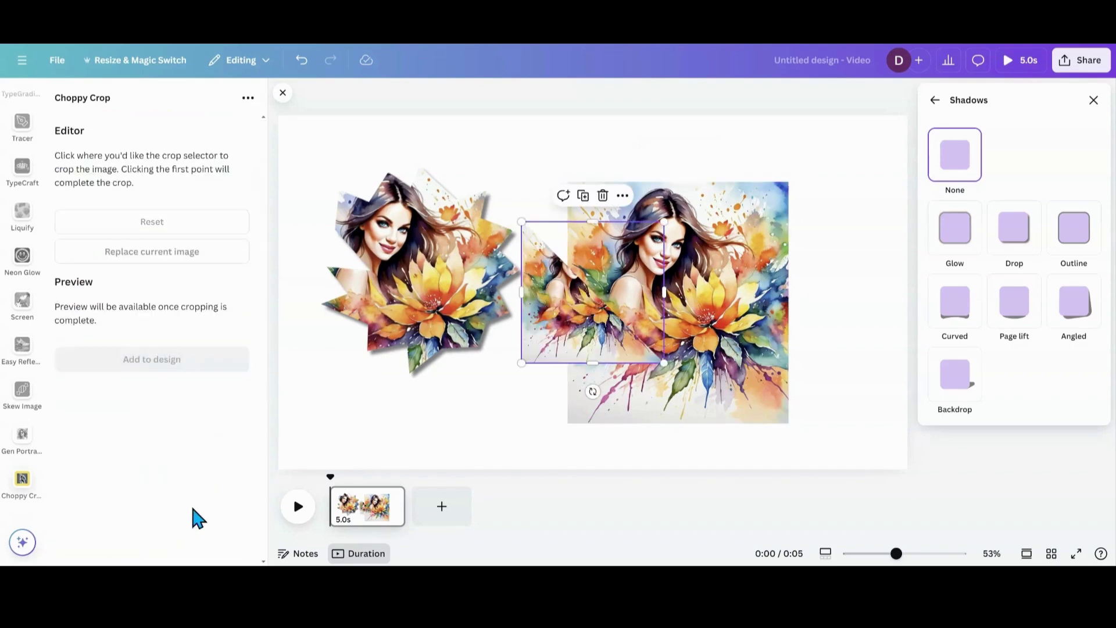
# Move the first triangle below the star, then crop the portrait's upper-right triangle and add it
pyautogui.moveTo(540, 325); pyautogui.dragTo(456, 408)
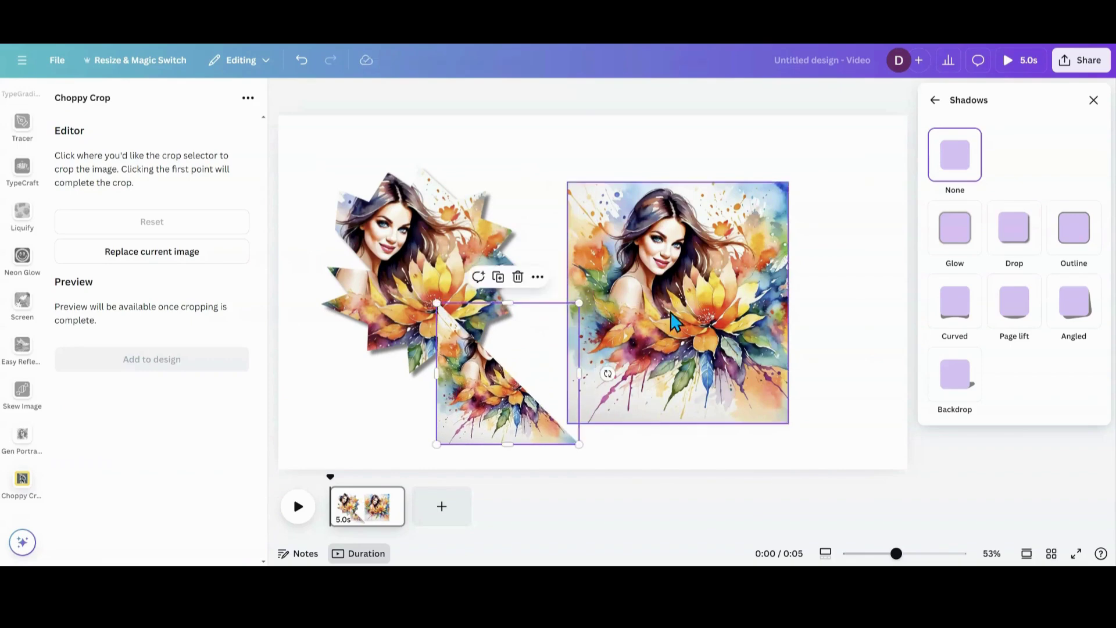
pyautogui.click(723, 302)
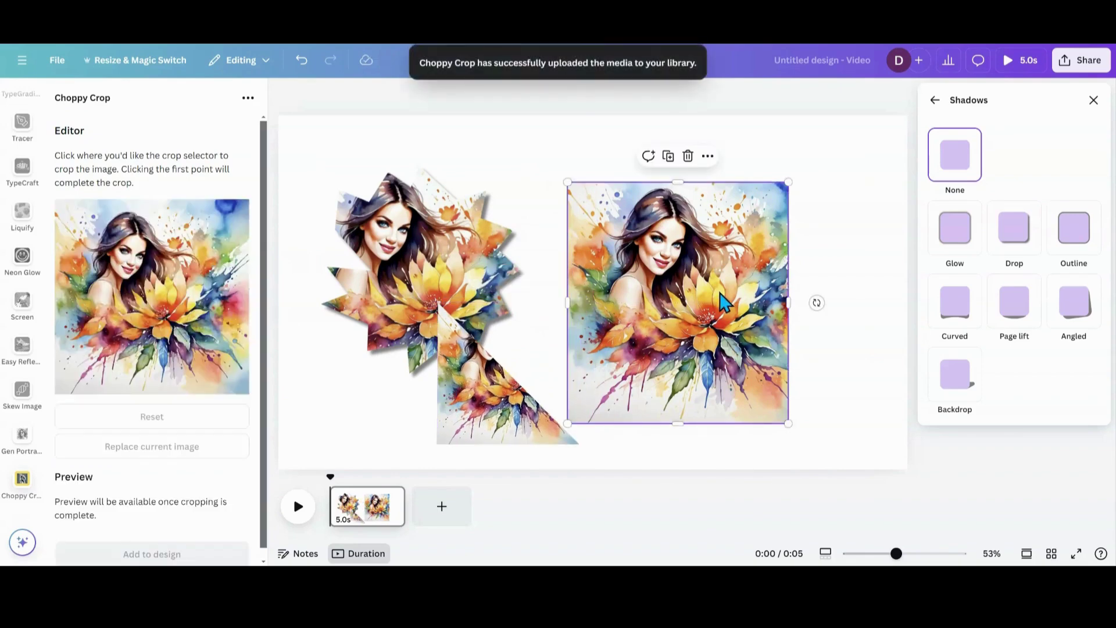
pyautogui.click(57, 201)
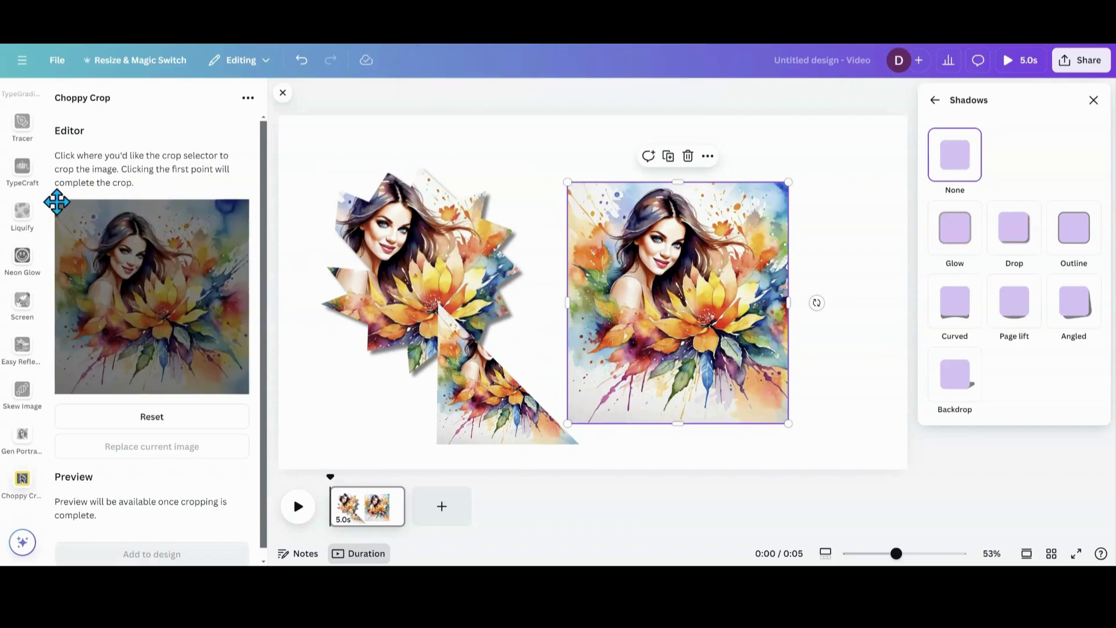
pyautogui.click(246, 392)
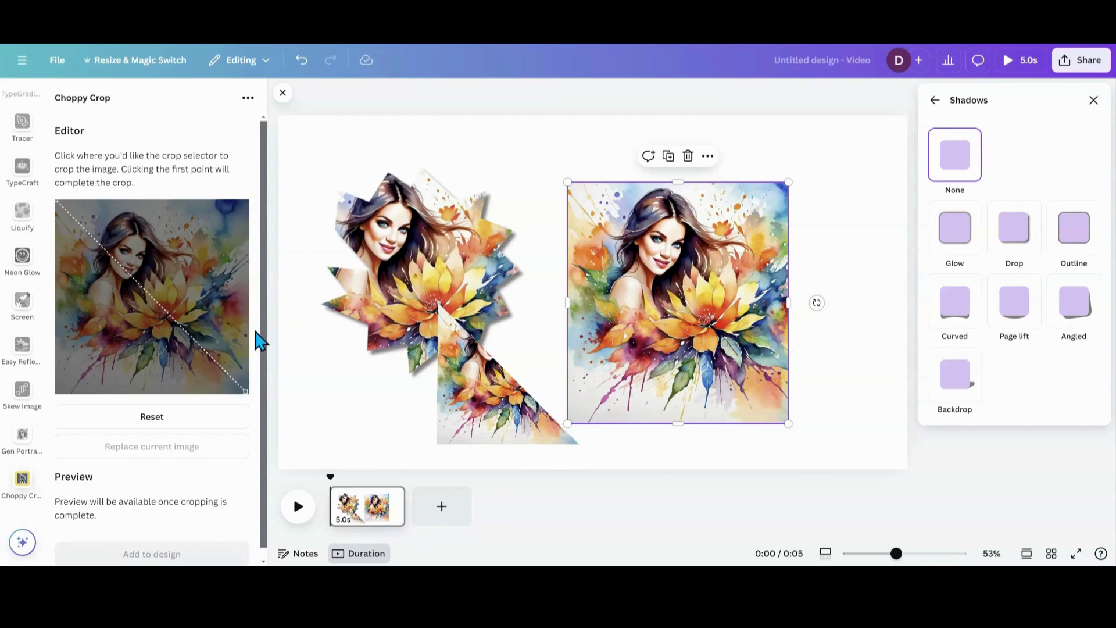
pyautogui.click(248, 201)
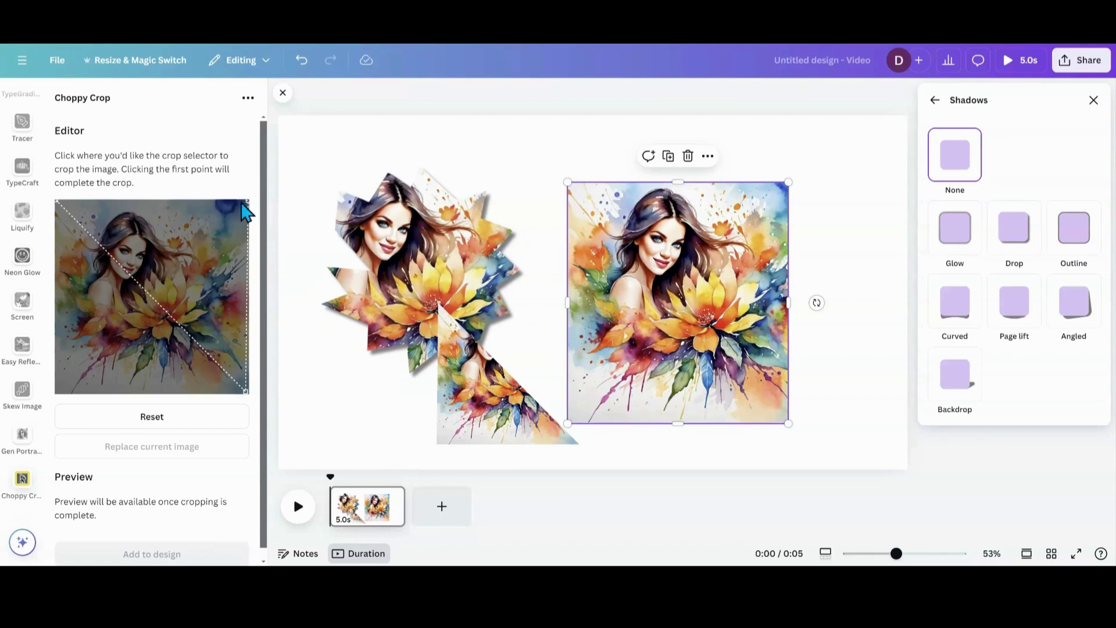
pyautogui.click(57, 202)
pyautogui.scroll(-3, 115, 400)
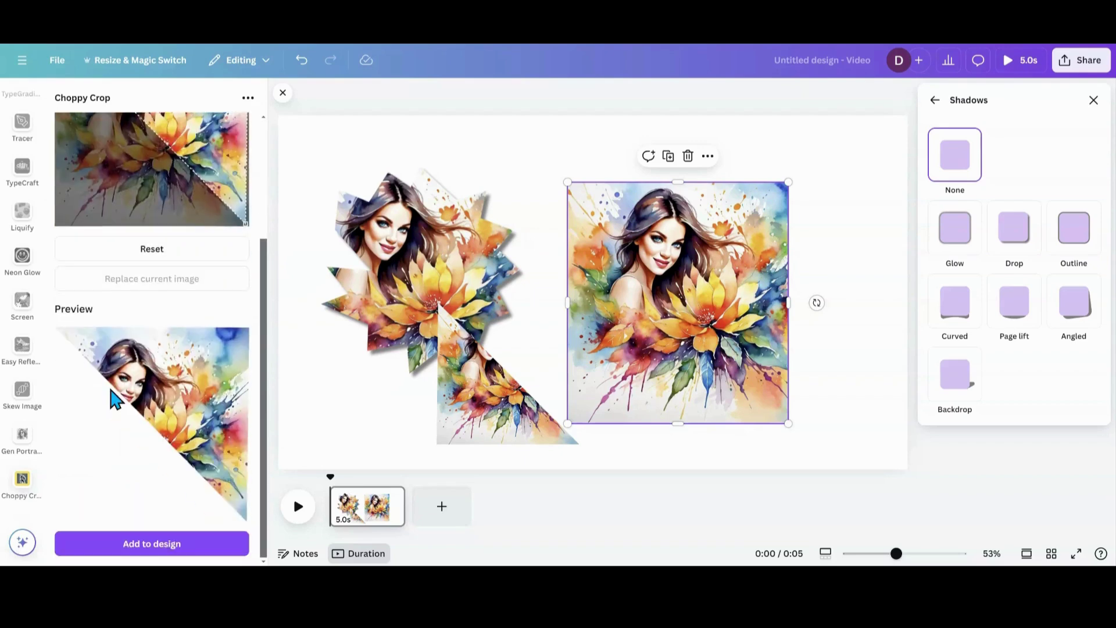
pyautogui.click(125, 547)
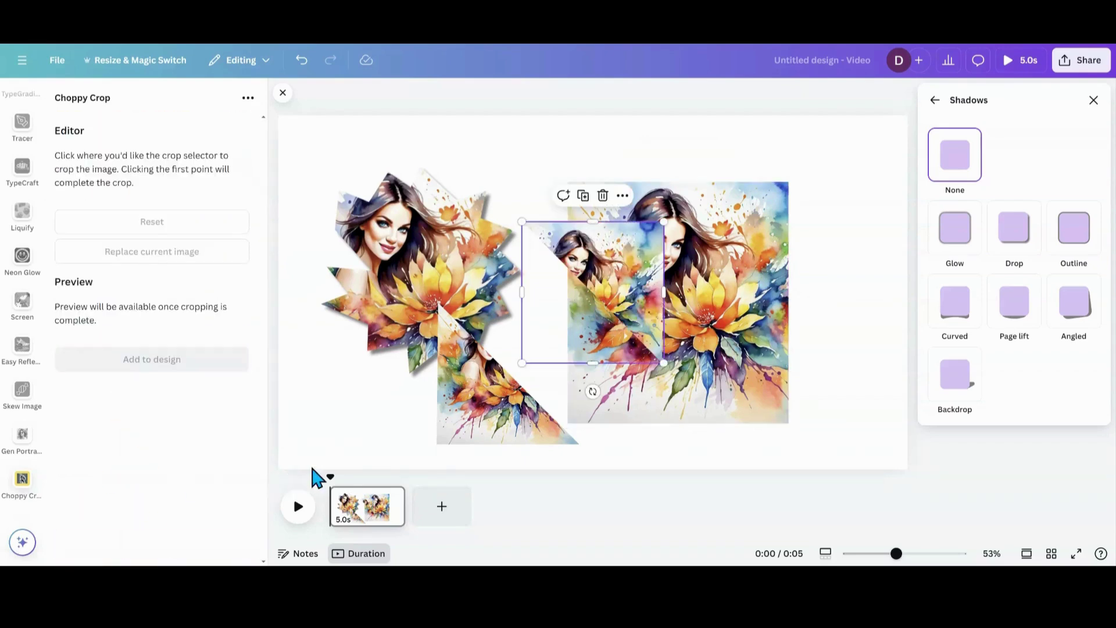
# Move the full portrait right and fit the two triangle cut-outs together side by side
pyautogui.moveTo(714, 316); pyautogui.dragTo(826, 279)
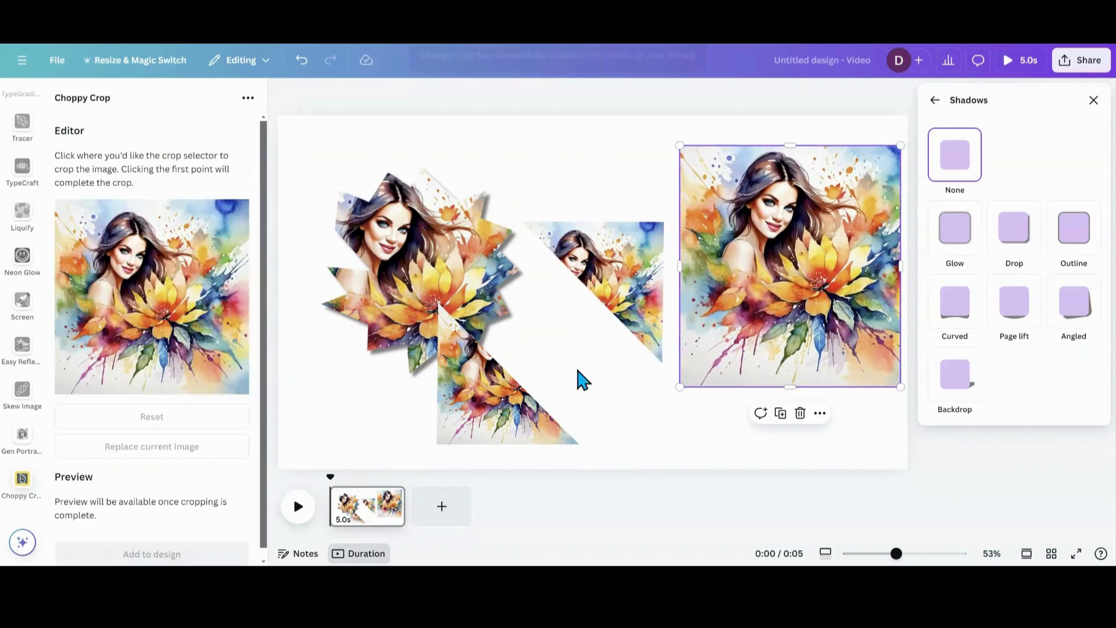
pyautogui.moveTo(578, 378); pyautogui.dragTo(642, 380)
pyautogui.moveTo(596, 245); pyautogui.dragTo(595, 310)
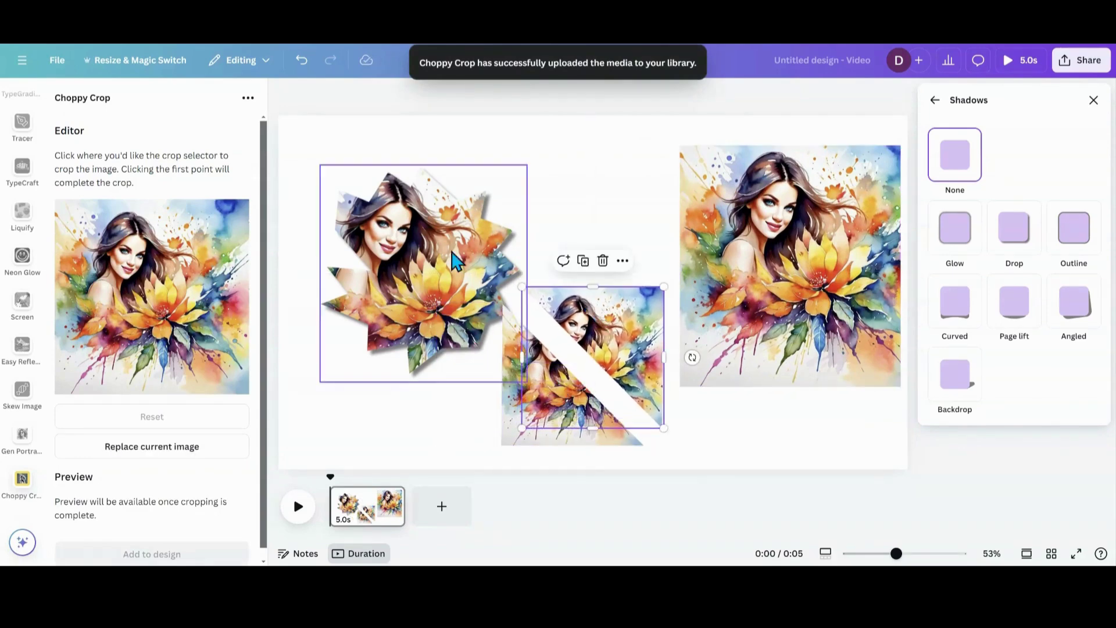
# Give both triangle cut-outs Drop shadows, adjusting each shadow angle to around 46
pyautogui.click(1011, 241)
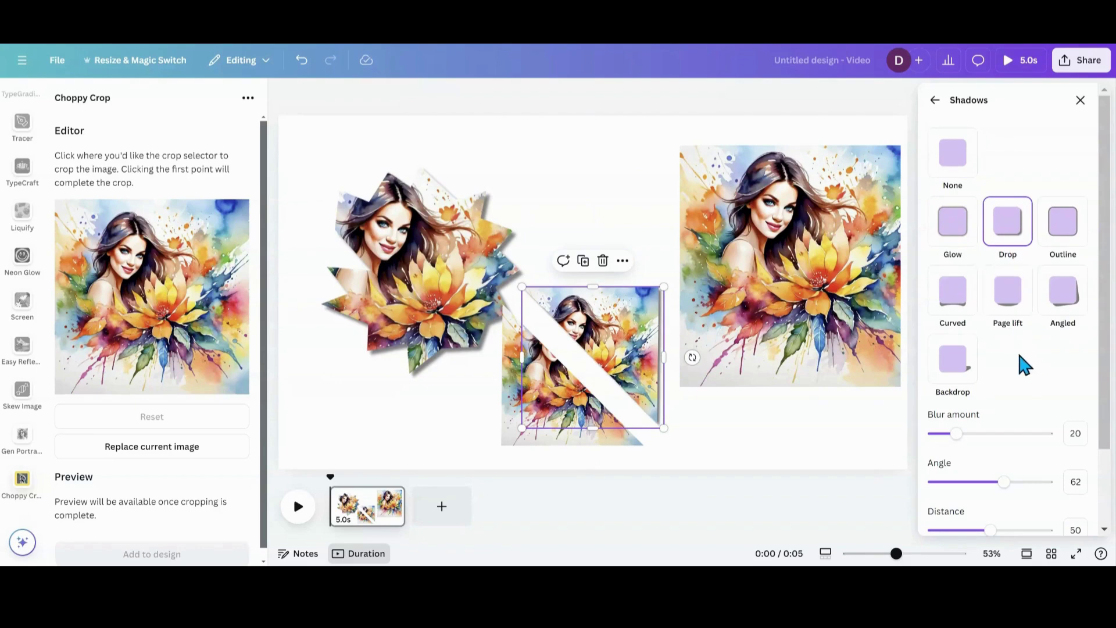
pyautogui.moveTo(1002, 484); pyautogui.dragTo(985, 492)
pyautogui.click(504, 440)
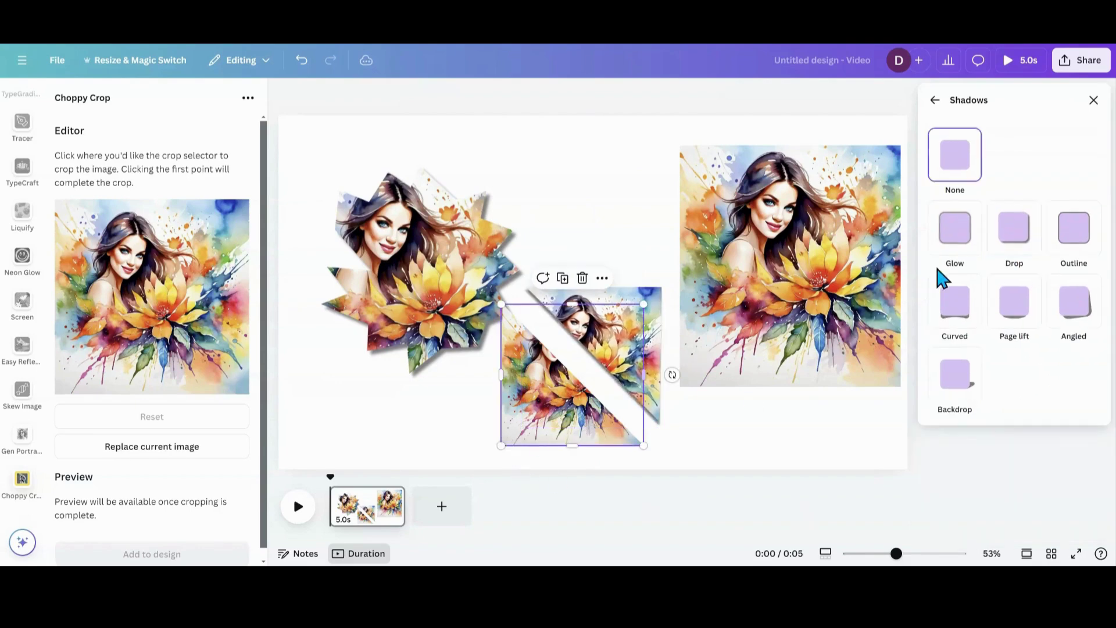
pyautogui.click(1014, 236)
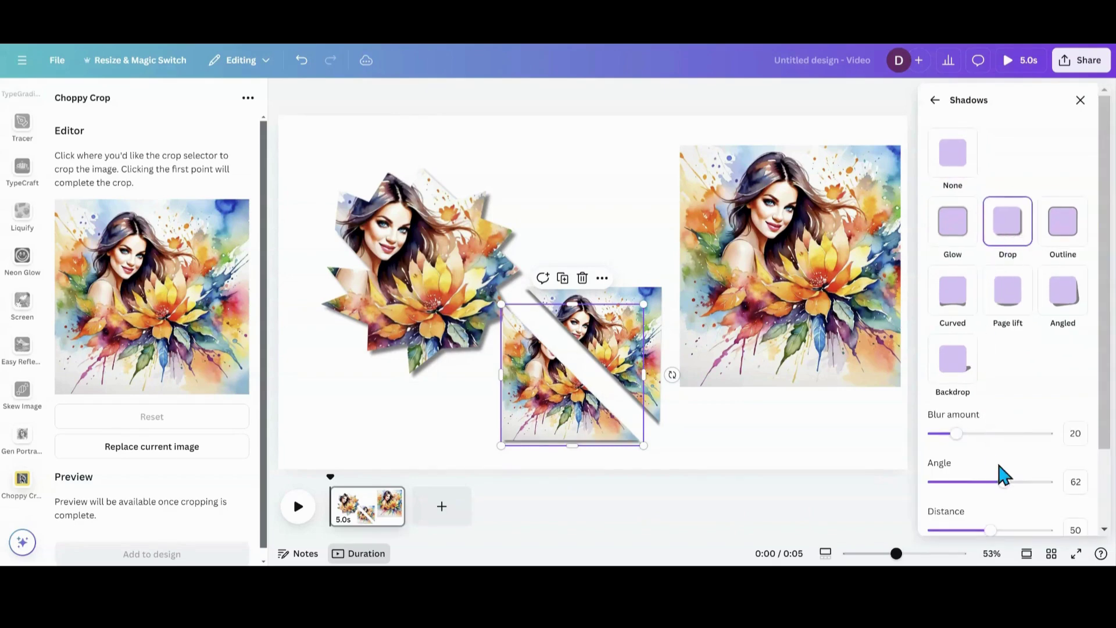
pyautogui.moveTo(1004, 488)
pyautogui.mouseDown()
pyautogui.moveTo(983, 495)
pyautogui.moveTo(1018, 493)
pyautogui.mouseUp()
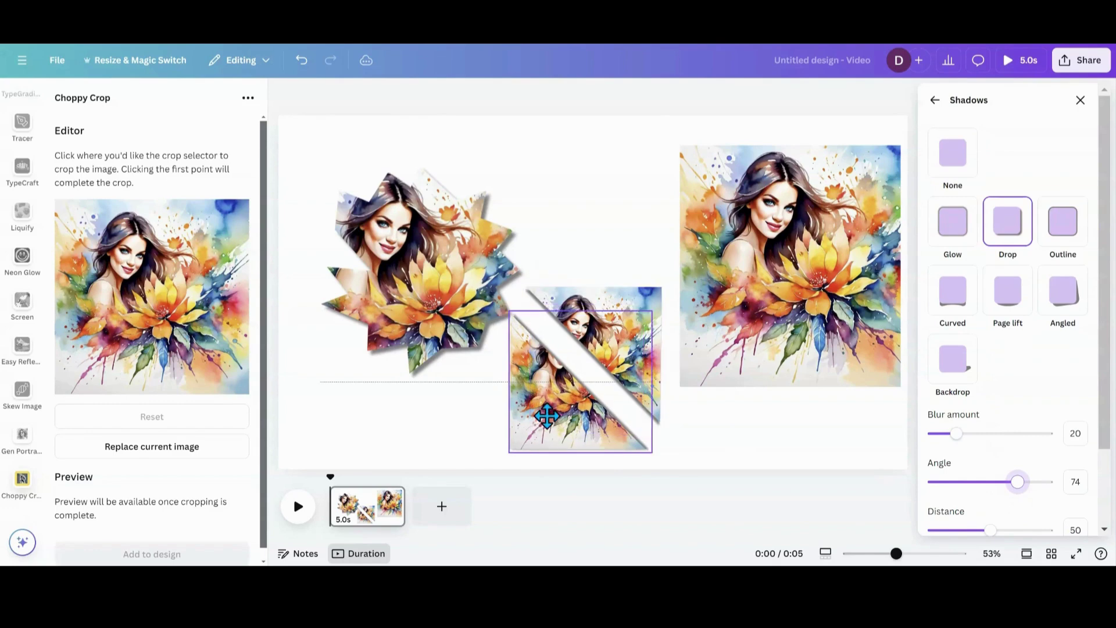
# Rearrange the star, both triangles and the full portrait into slightly offset new positions
pyautogui.moveTo(427, 300); pyautogui.dragTo(404, 242)
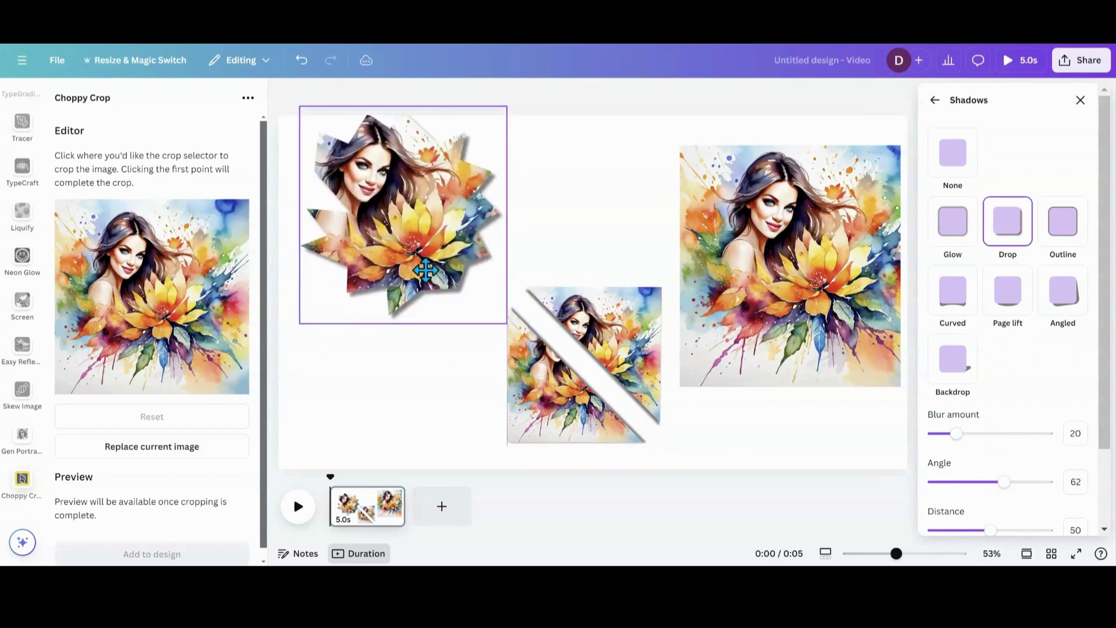
pyautogui.moveTo(633, 343); pyautogui.dragTo(631, 289)
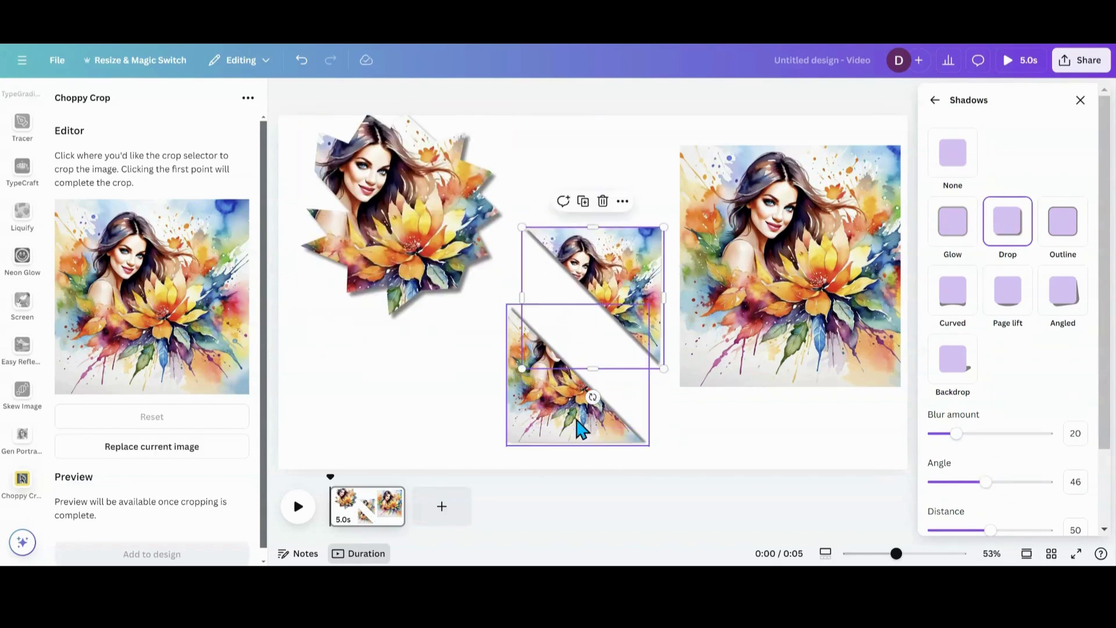
pyautogui.moveTo(578, 424); pyautogui.dragTo(563, 412)
pyautogui.moveTo(761, 279); pyautogui.dragTo(745, 285)
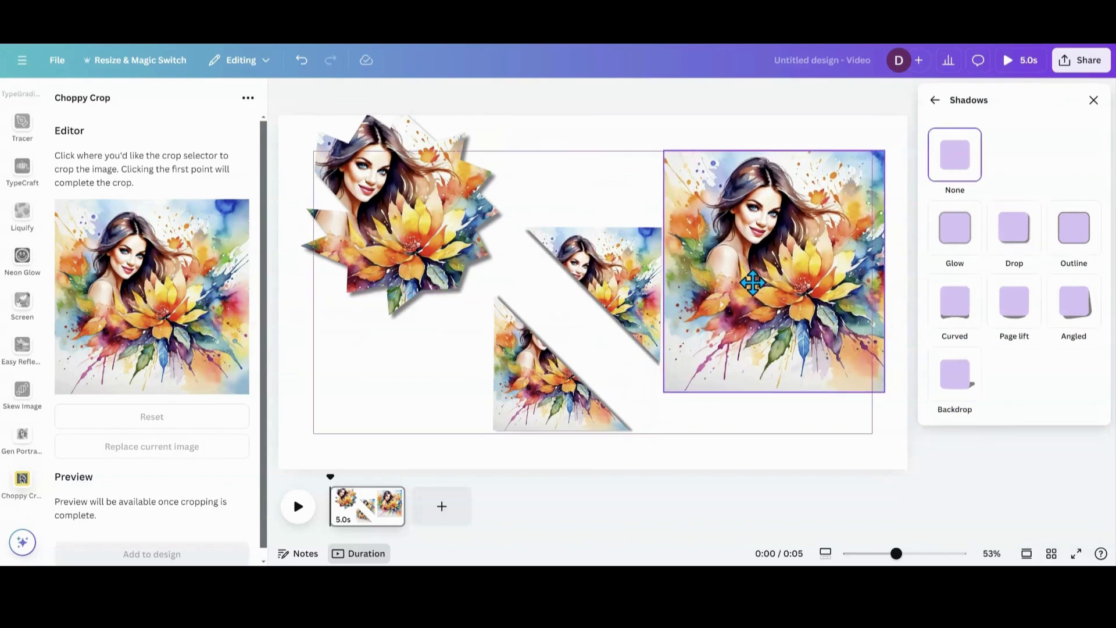
pyautogui.moveTo(600, 286); pyautogui.dragTo(586, 289)
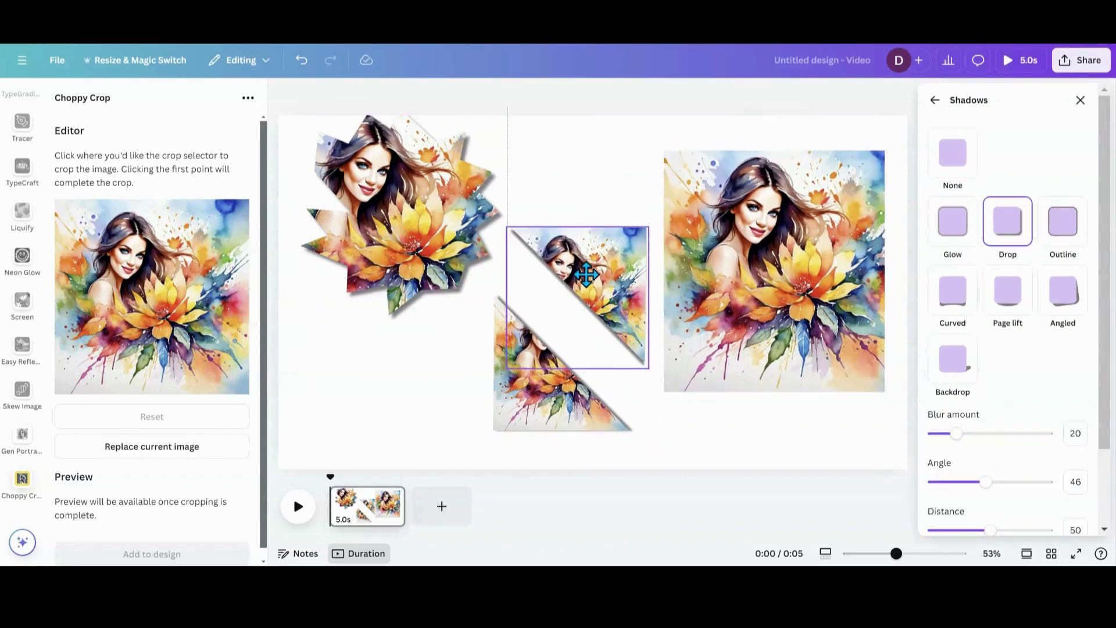
# Start a new jagged outline on the portrait, working down toward the bottom-left
pyautogui.click(143, 220)
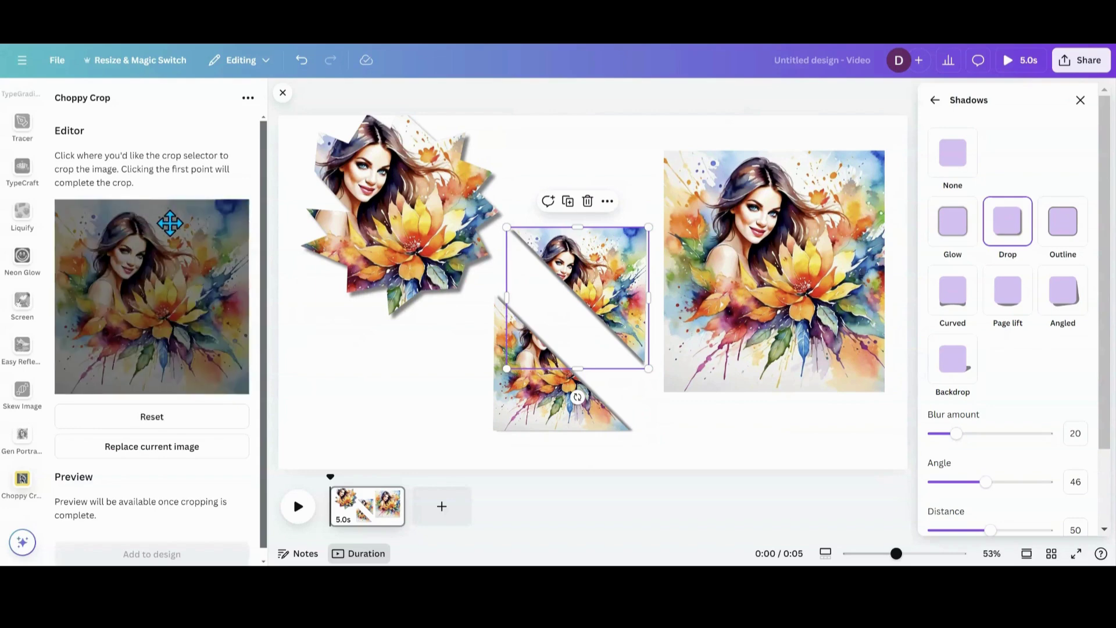
pyautogui.click(223, 218)
pyautogui.click(215, 273)
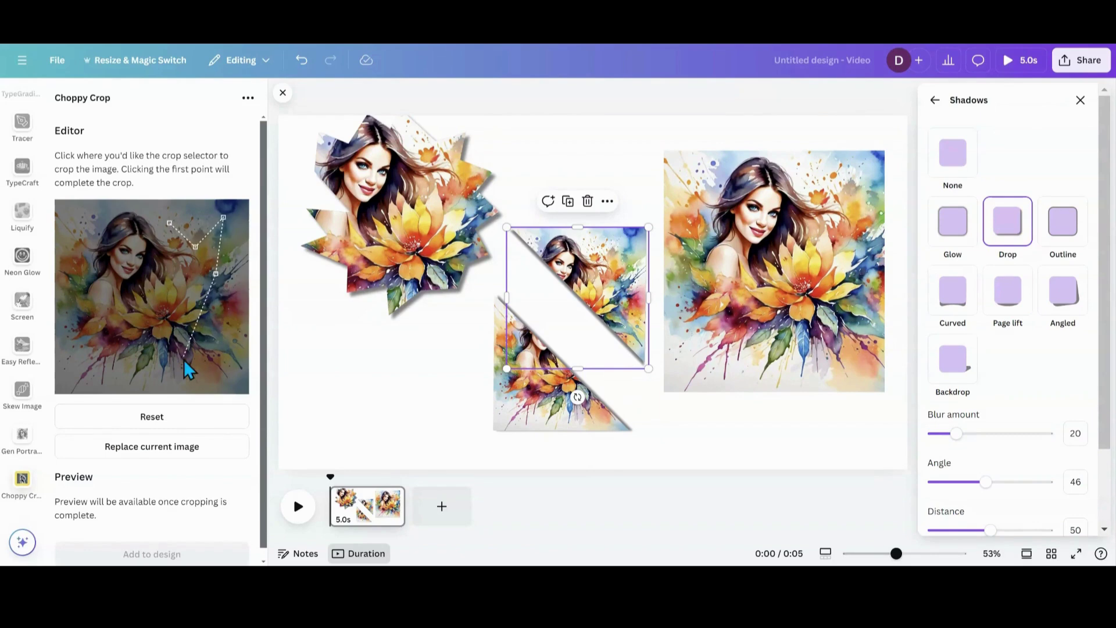
pyautogui.click(143, 341)
pyautogui.click(92, 368)
pyautogui.click(70, 292)
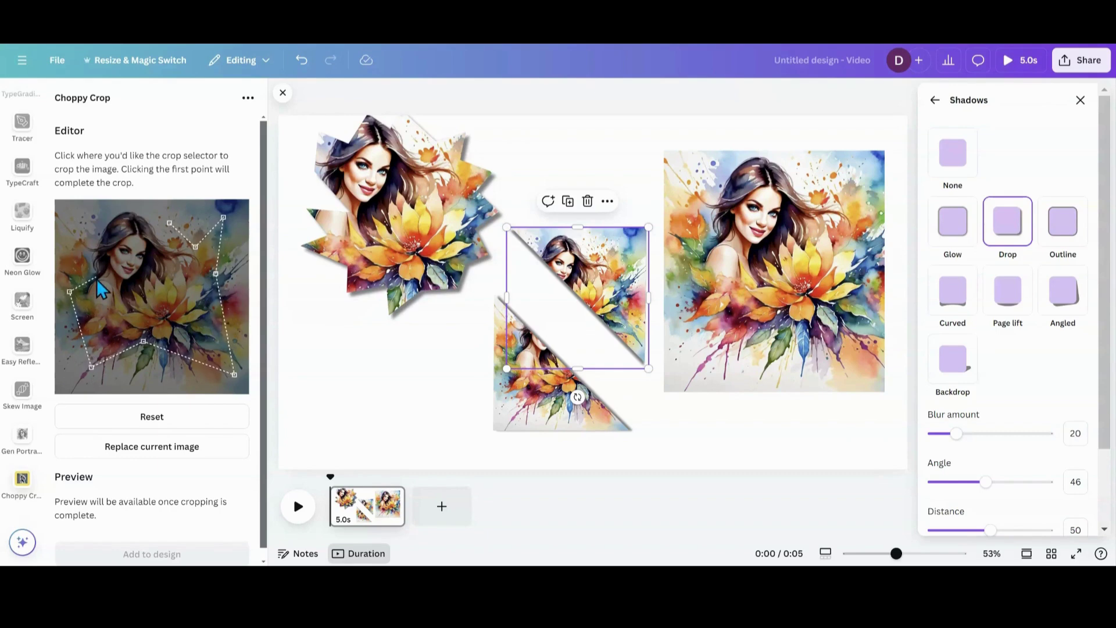
pyautogui.click(106, 299)
# Finish the jagged outline along the top, close it, and add the cut-out to the design
pyautogui.click(76, 218)
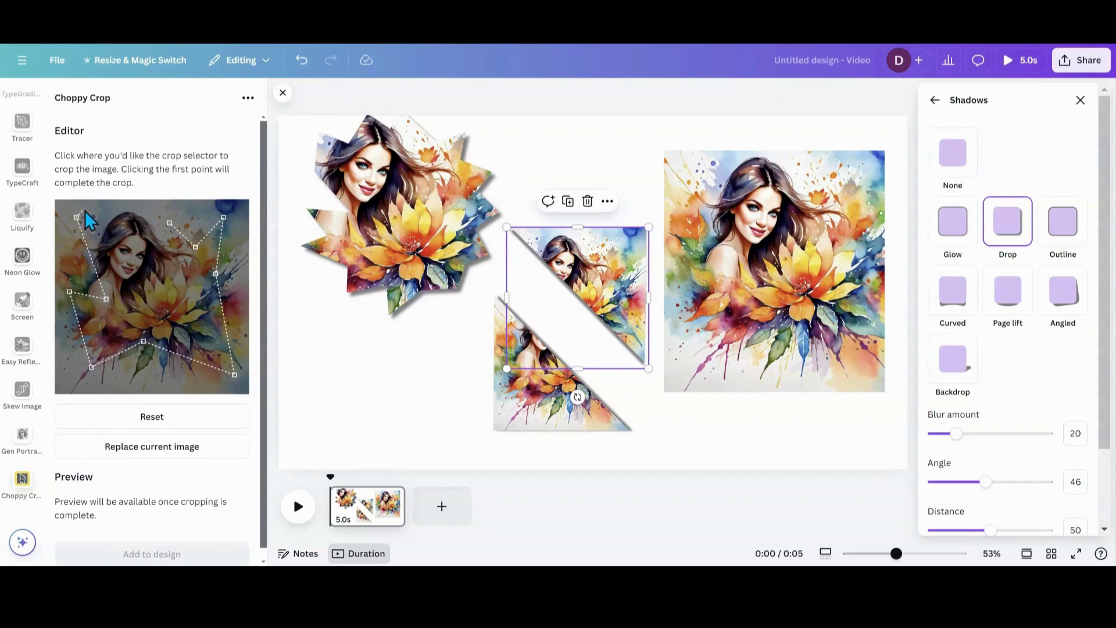
pyautogui.click(102, 220)
pyautogui.click(120, 203)
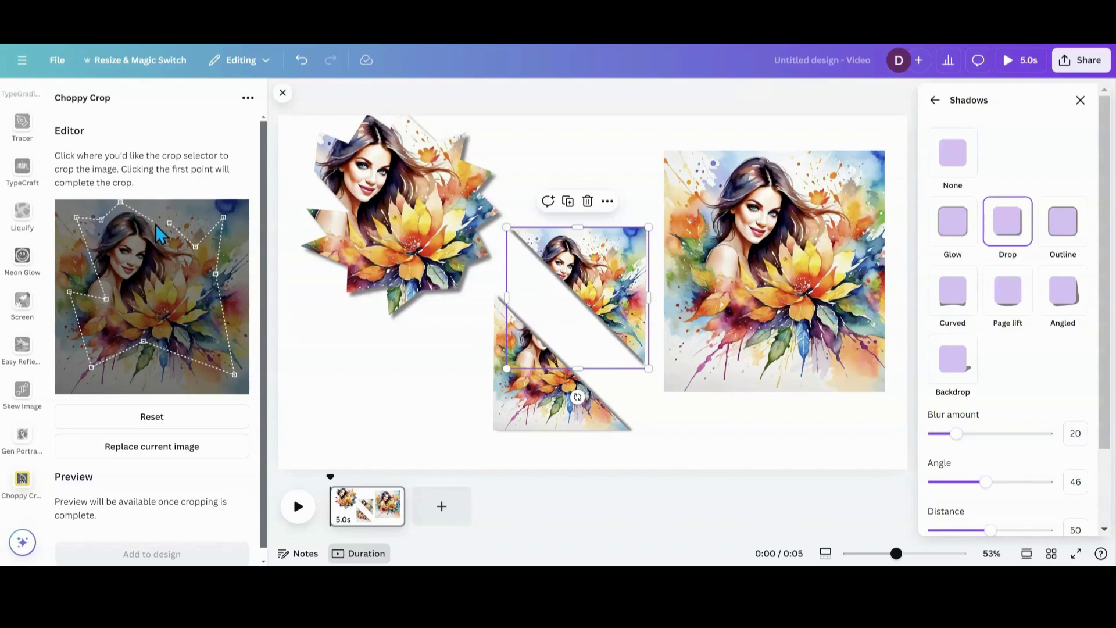
pyautogui.click(157, 226)
pyautogui.click(168, 222)
pyautogui.scroll(-3, 142, 315)
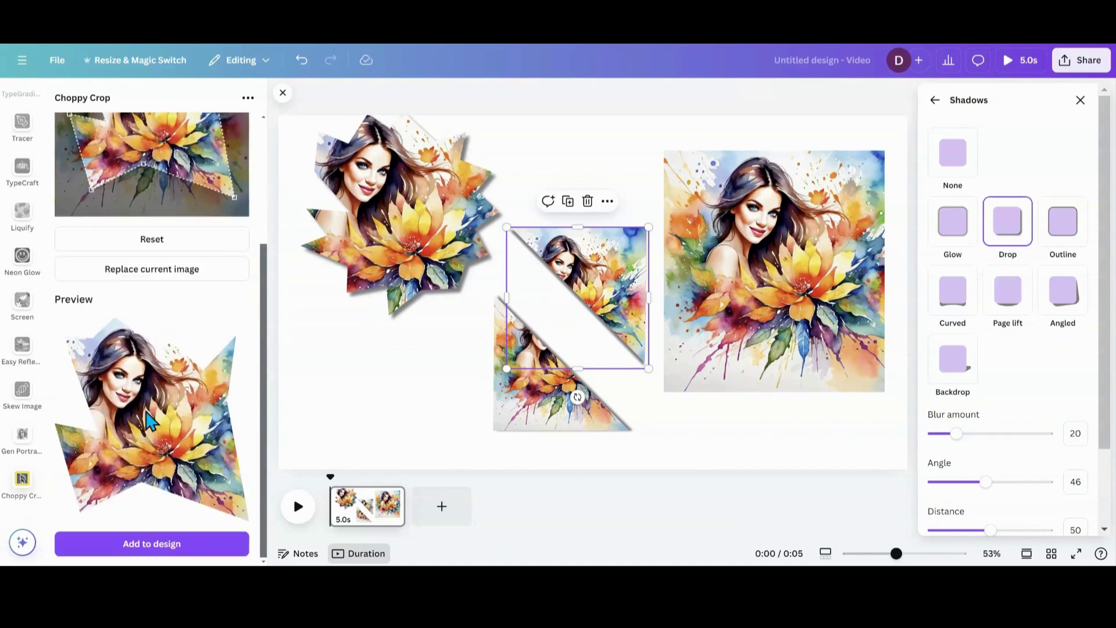
pyautogui.click(178, 551)
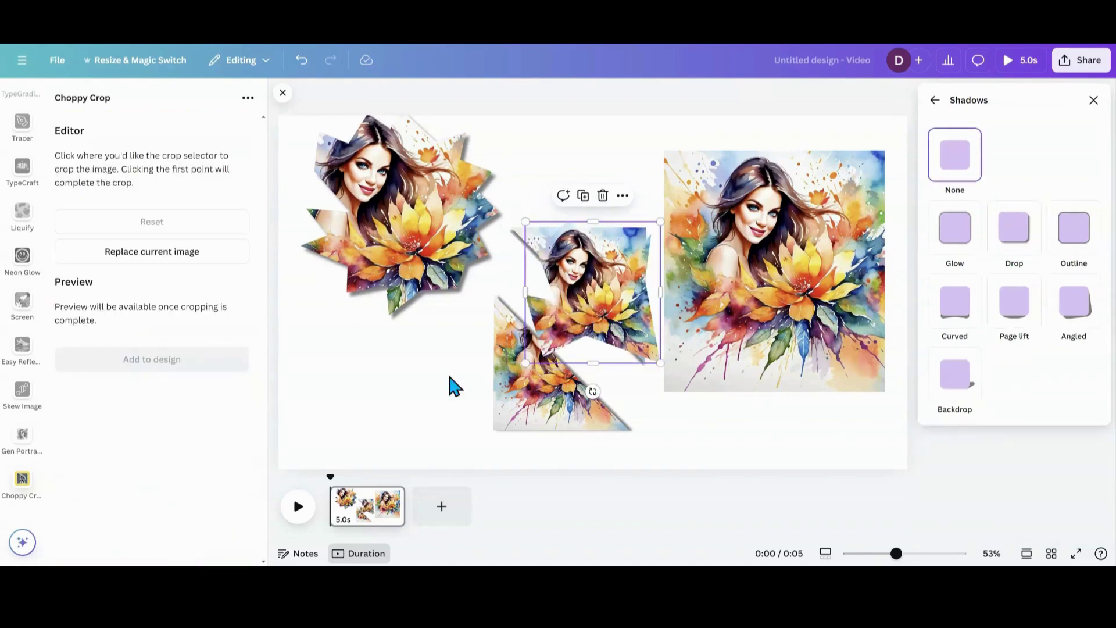
# Give the new jagged cut-out a Drop shadow, enlarge it, and move it lower left
pyautogui.moveTo(606, 274); pyautogui.dragTo(421, 357)
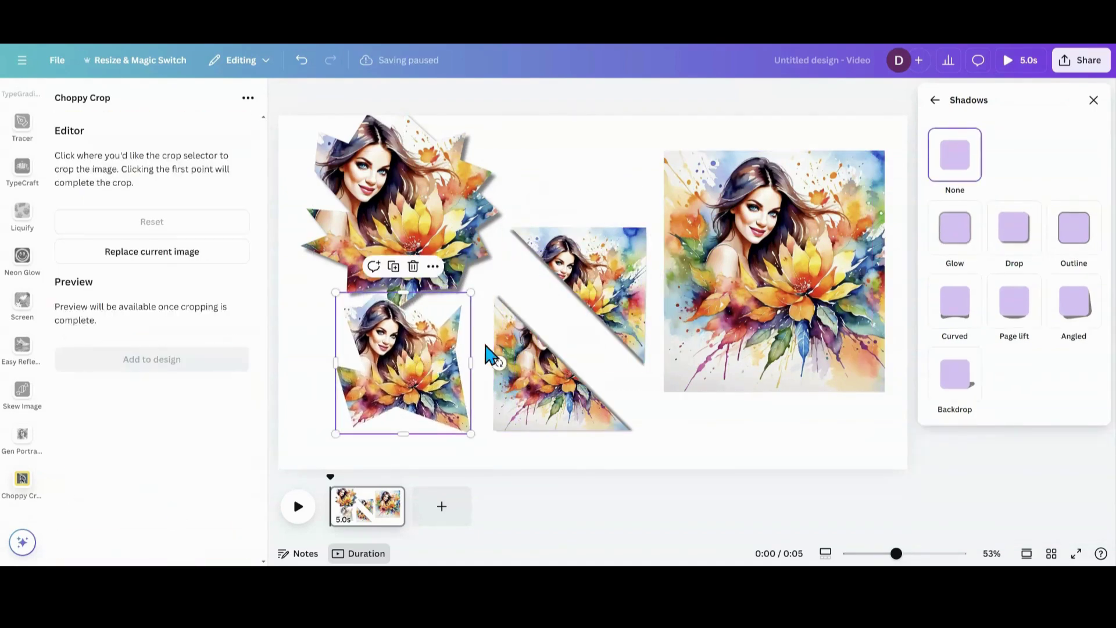
pyautogui.click(1013, 229)
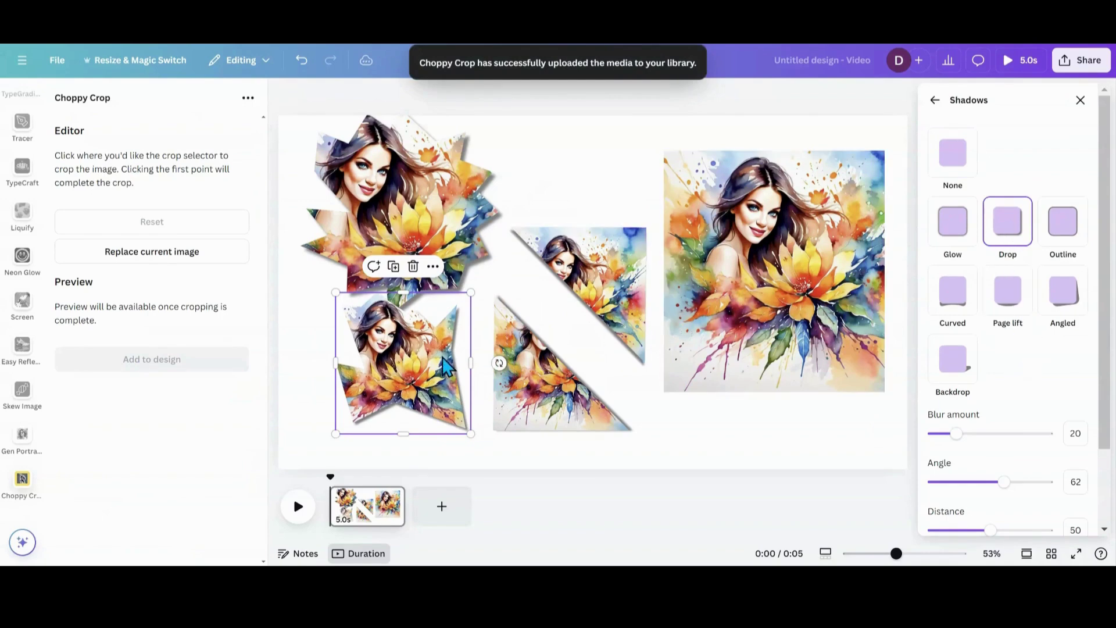
pyautogui.moveTo(446, 357); pyautogui.dragTo(447, 375)
pyautogui.moveTo(491, 290); pyautogui.dragTo(588, 193)
pyautogui.moveTo(488, 329); pyautogui.dragTo(468, 350)
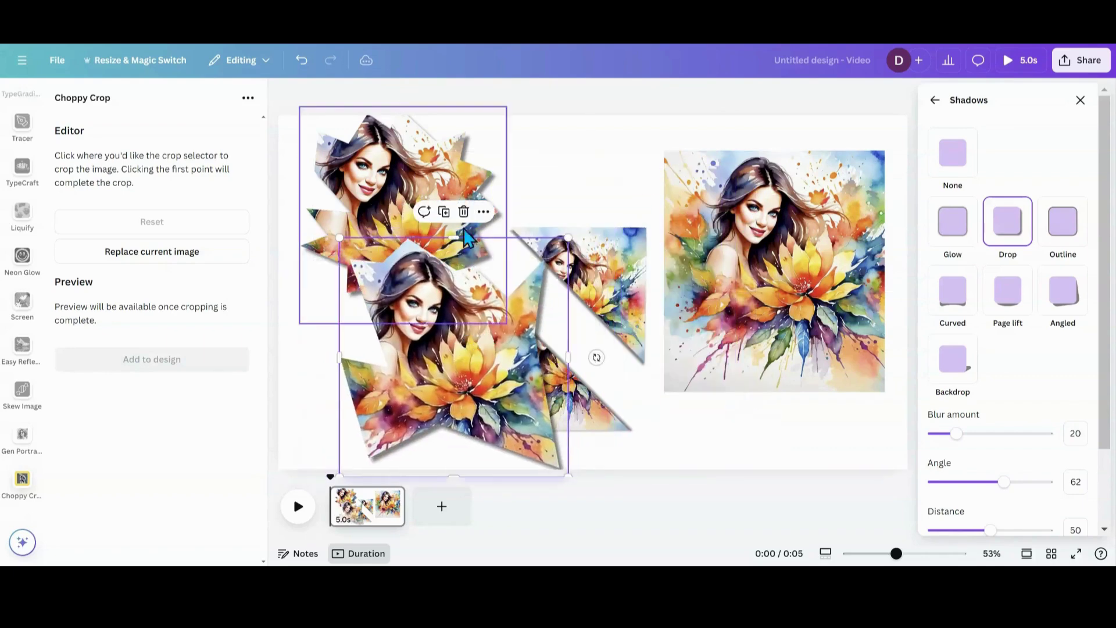
# Shift the star and middle cut-outs left so the pieces overlap into a collage
pyautogui.moveTo(440, 182); pyautogui.dragTo(395, 173)
pyautogui.moveTo(433, 375)
pyautogui.mouseDown()
pyautogui.moveTo(393, 384)
pyautogui.moveTo(374, 361)
pyautogui.moveTo(403, 337)
pyautogui.moveTo(383, 359)
pyautogui.moveTo(420, 377)
pyautogui.moveTo(442, 362)
pyautogui.moveTo(426, 364)
pyautogui.mouseUp()
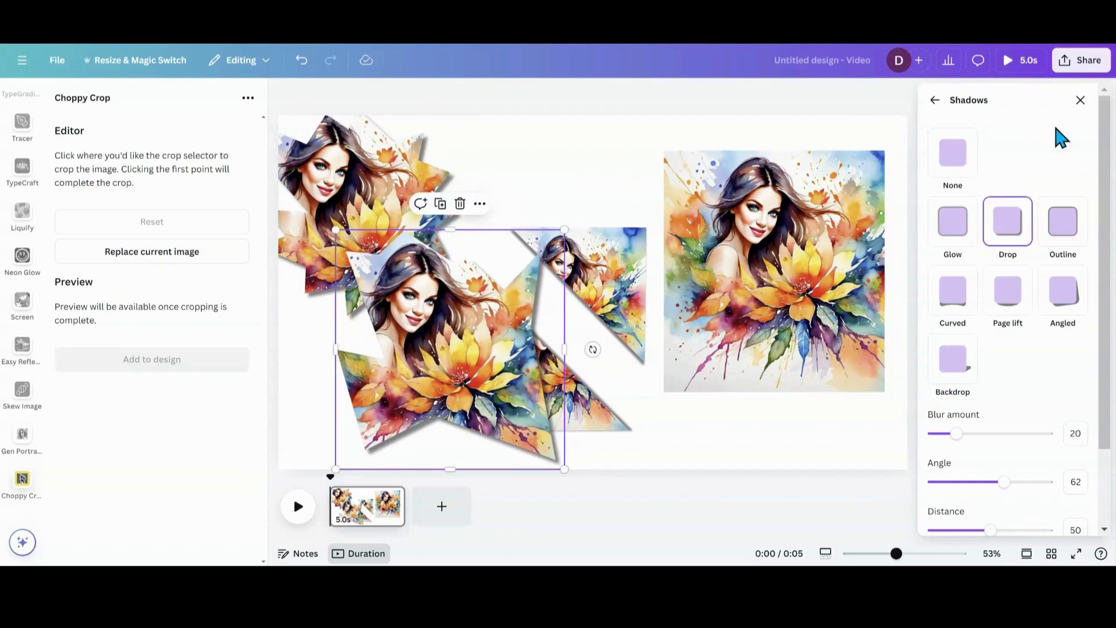
pyautogui.click(1080, 101)
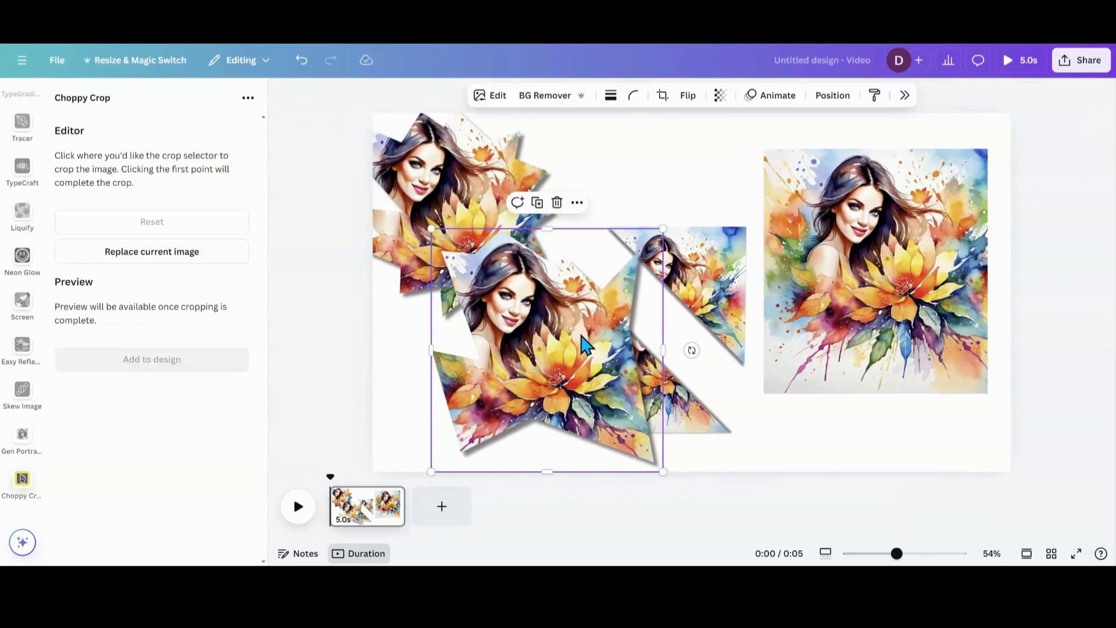
# Add a second page and move the jagged cut-out from page 1 onto it
pyautogui.click(442, 505)
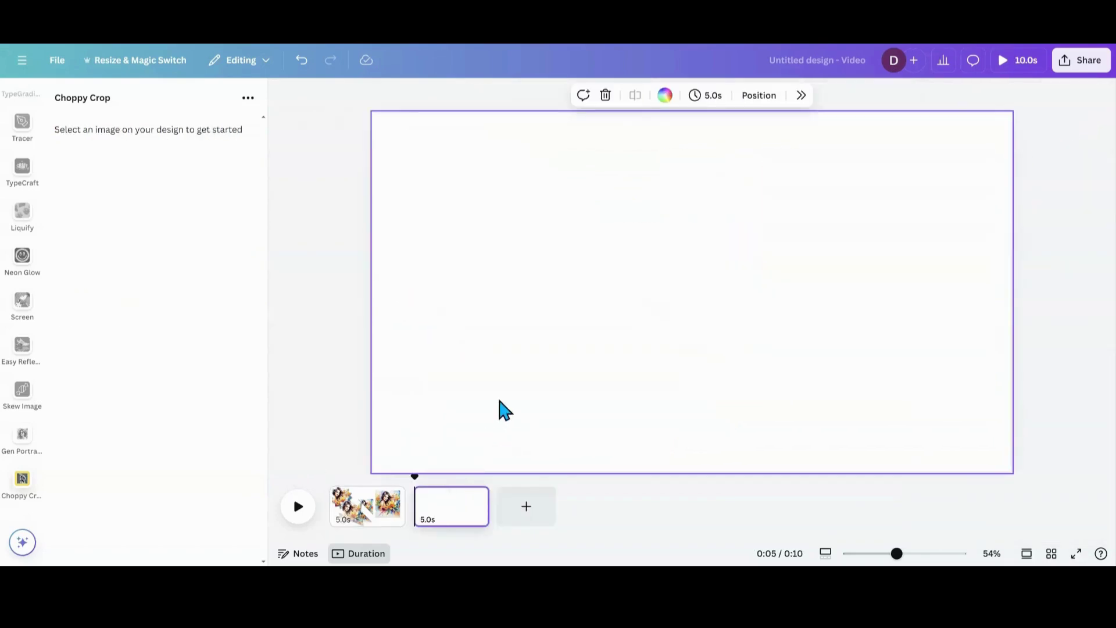
pyautogui.click(387, 519)
pyautogui.click(452, 454)
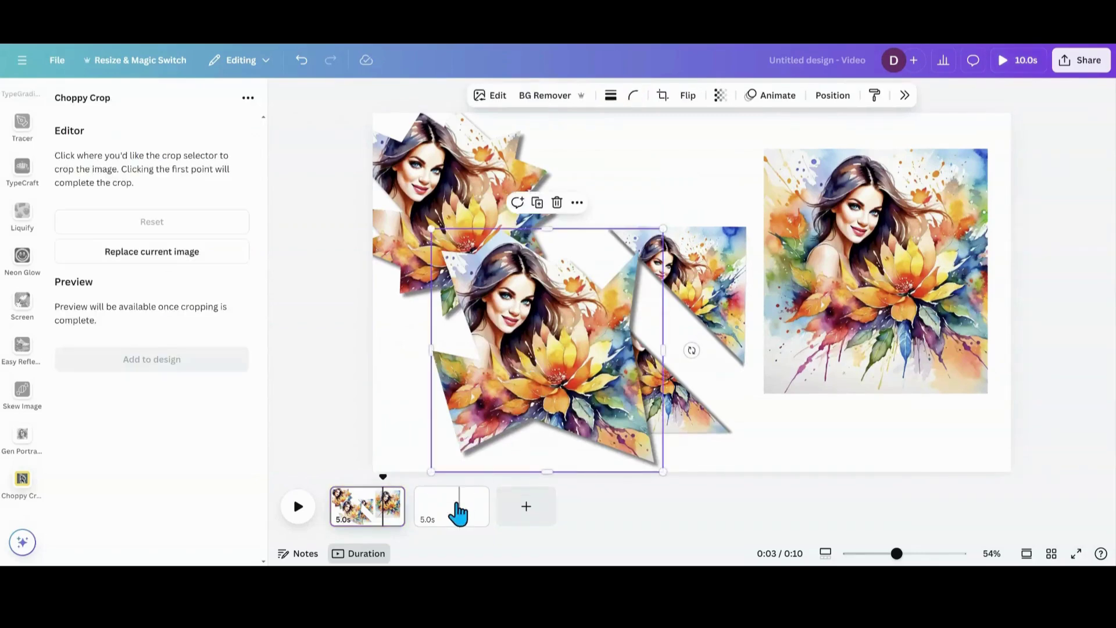
pyautogui.moveTo(526, 366); pyautogui.dragTo(453, 510)
# Enlarge the jagged cut-out on page 2 to fill most of the page
pyautogui.moveTo(659, 286); pyautogui.dragTo(724, 238)
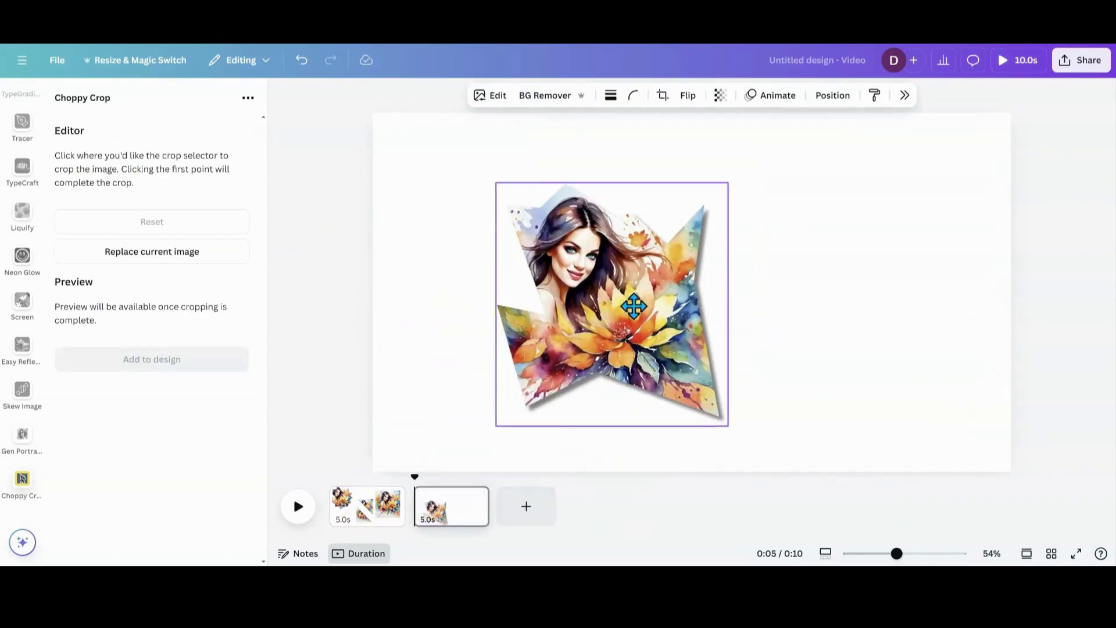
pyautogui.moveTo(730, 181); pyautogui.dragTo(905, 138)
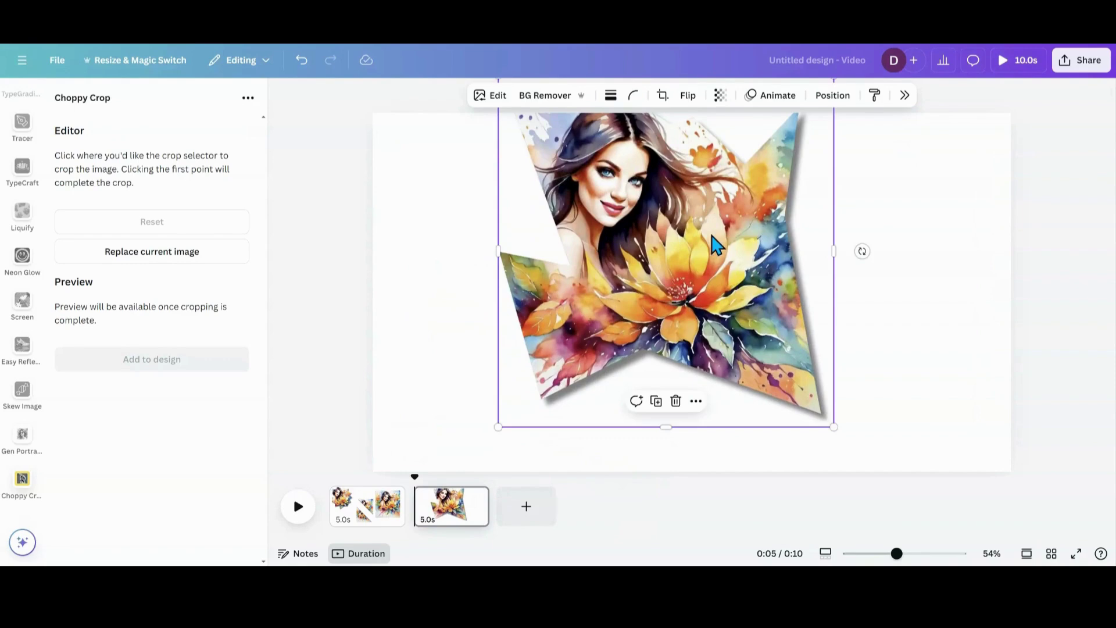
pyautogui.moveTo(710, 260); pyautogui.dragTo(712, 295)
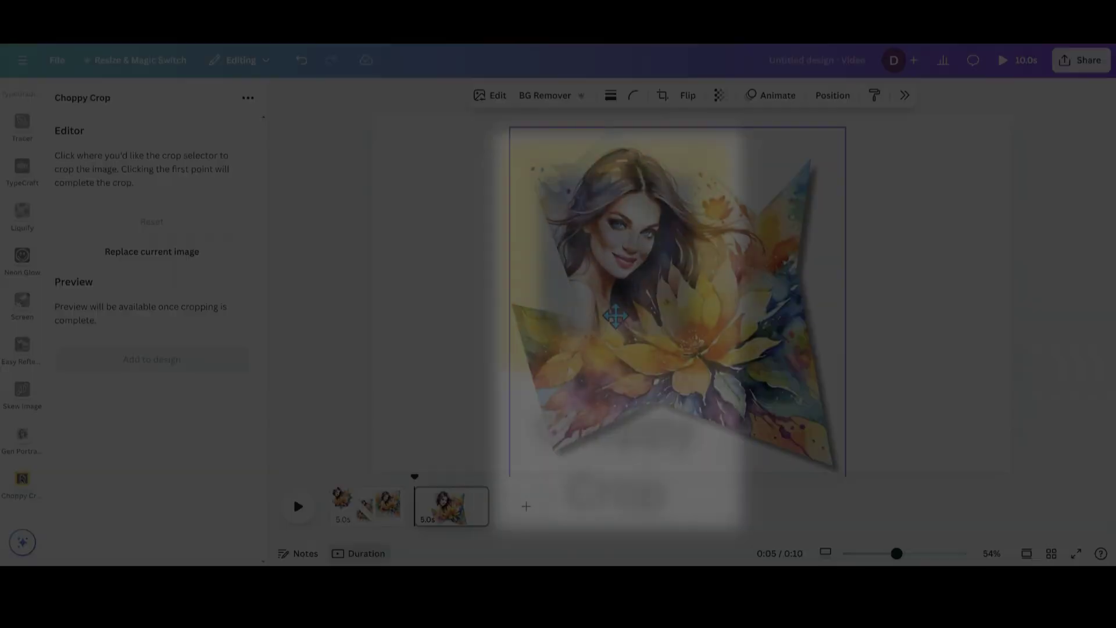